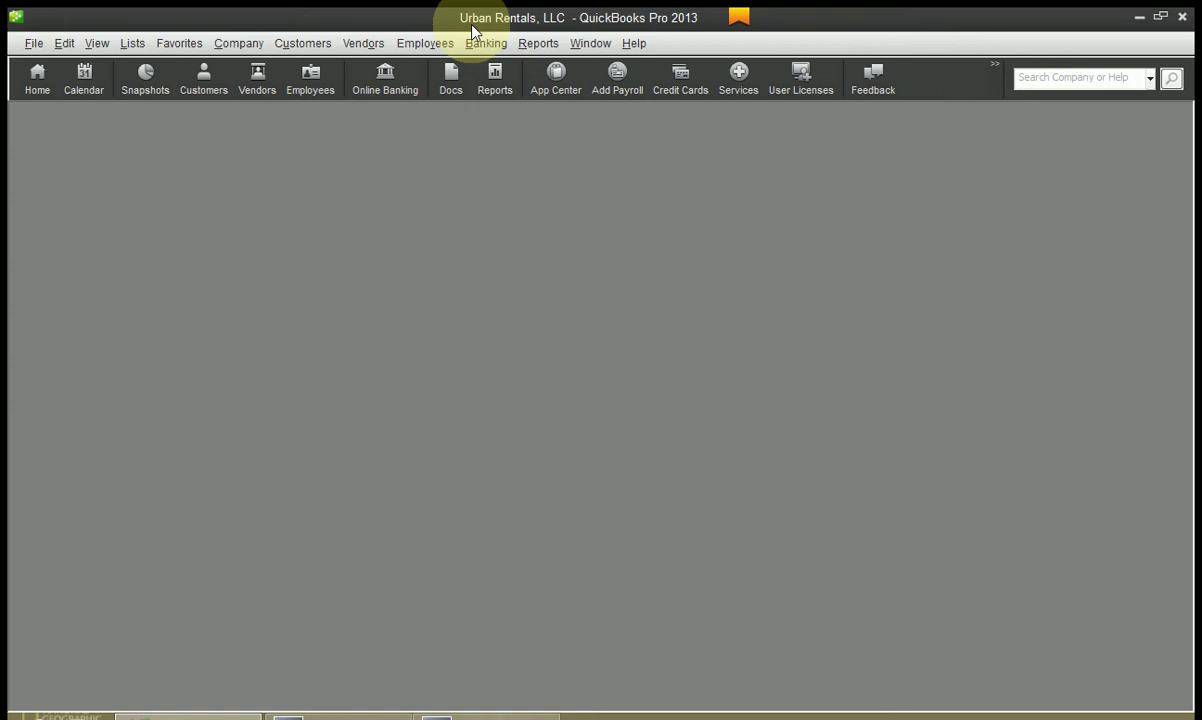
Open the Write Checks form, maximize it, and bring up the program preferences
key("ctrl+w")
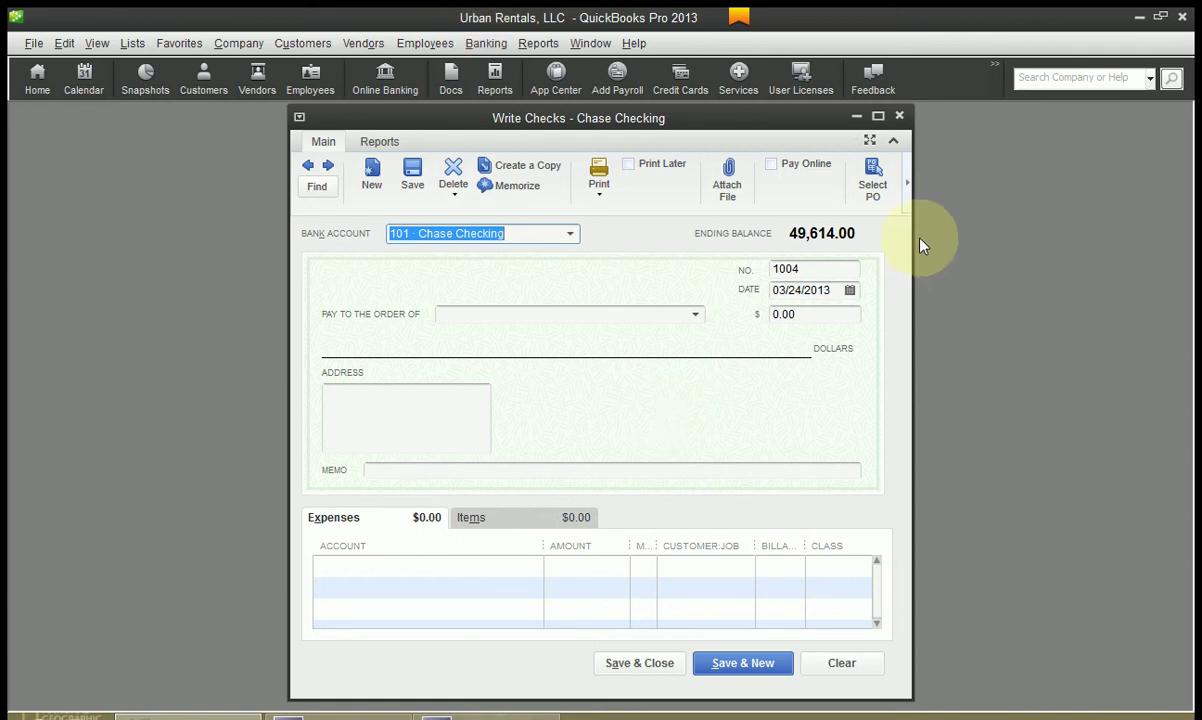
left_click(878, 116)
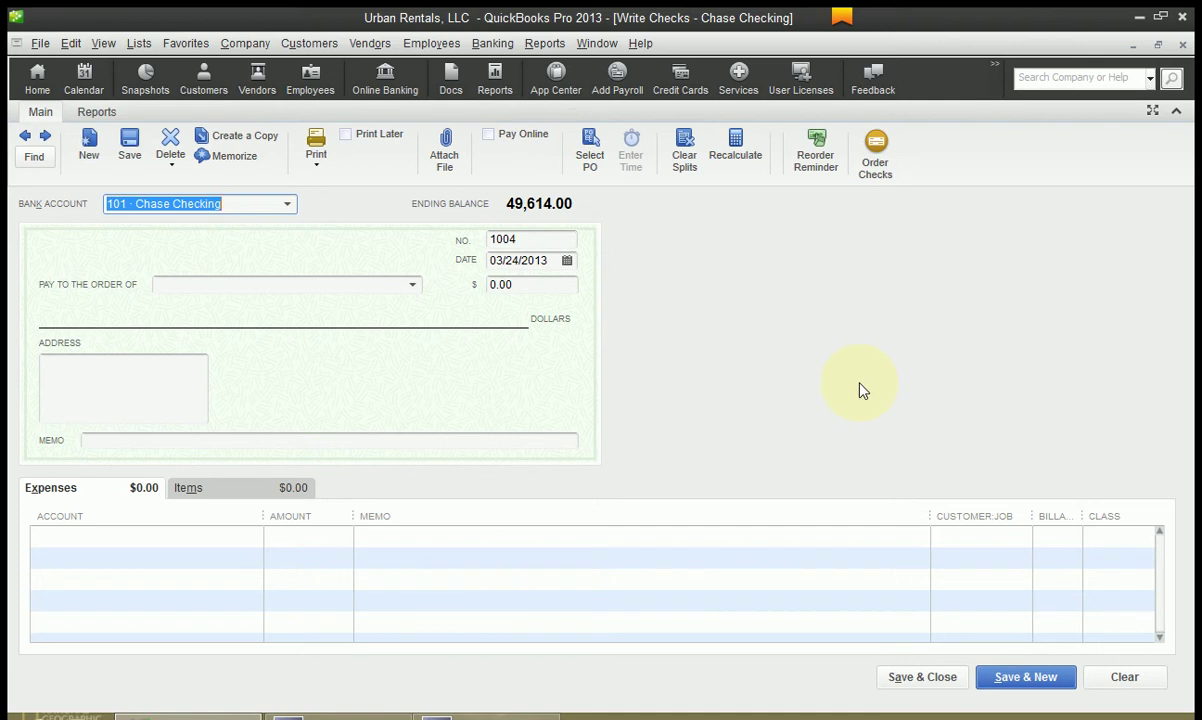
left_click(71, 45)
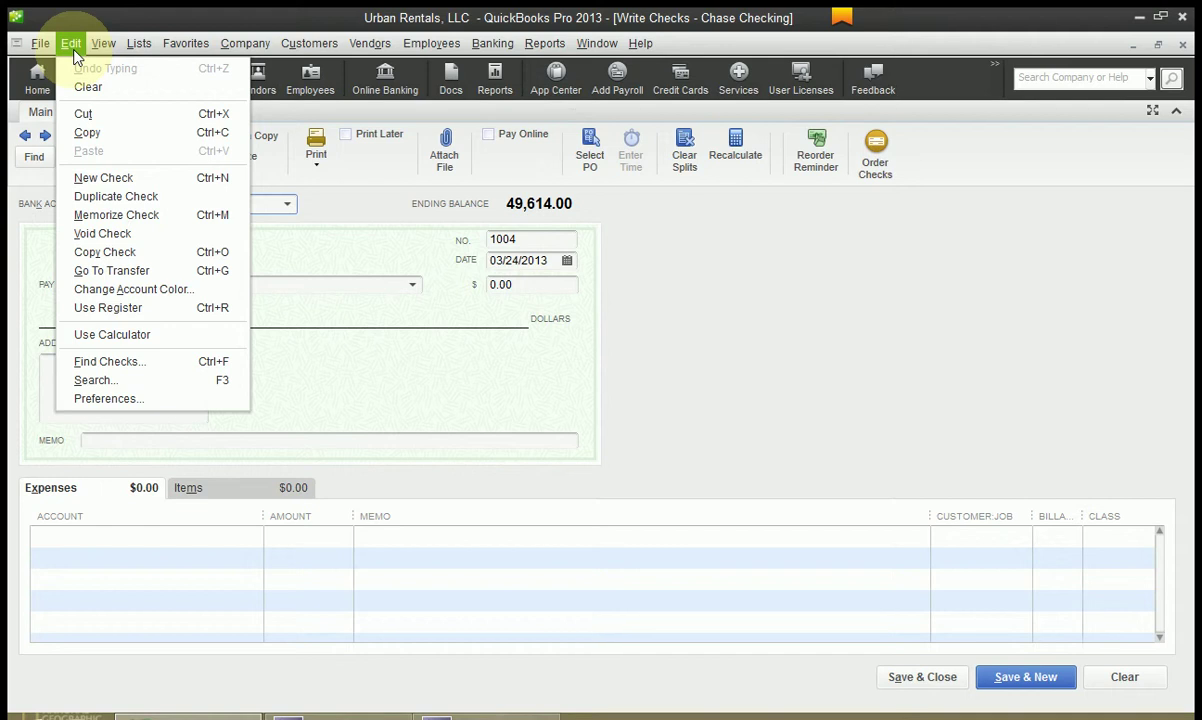
left_click(103, 400)
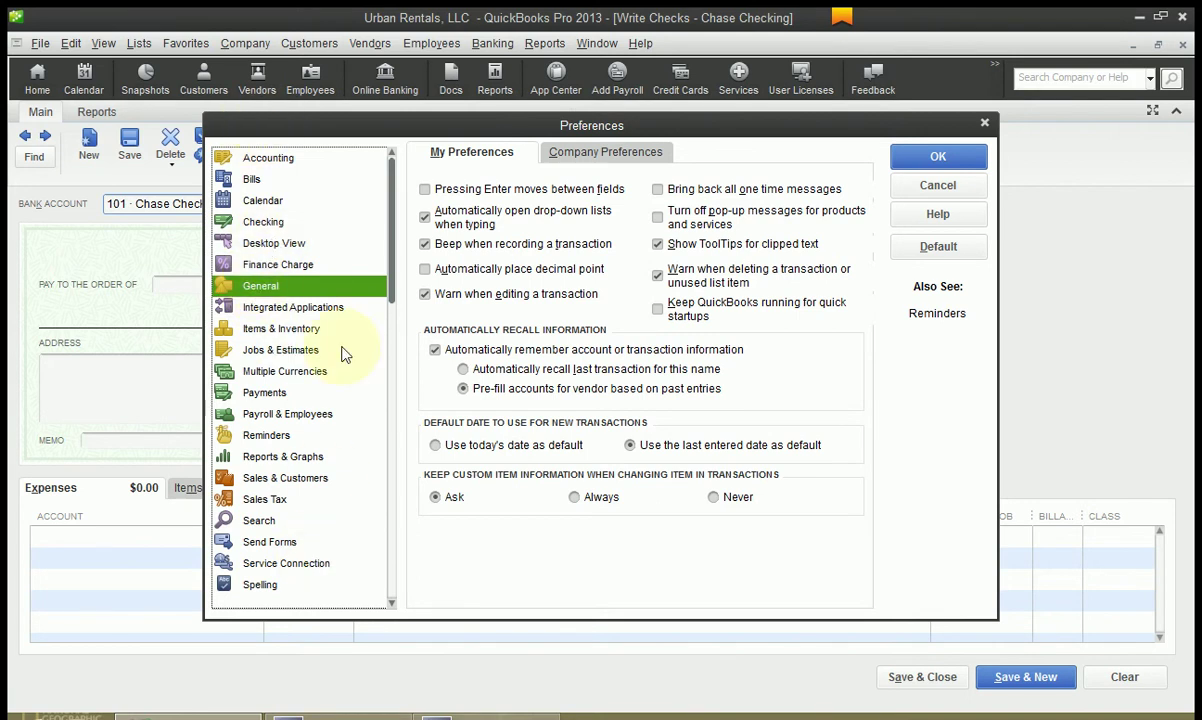
Compare the personal and company General preferences and examine the options for automatically recalling information
mouse_move(391, 232)
left_mouse_down()
mouse_move(393, 601)
mouse_move(390, 241)
left_mouse_up()
left_click(455, 153)
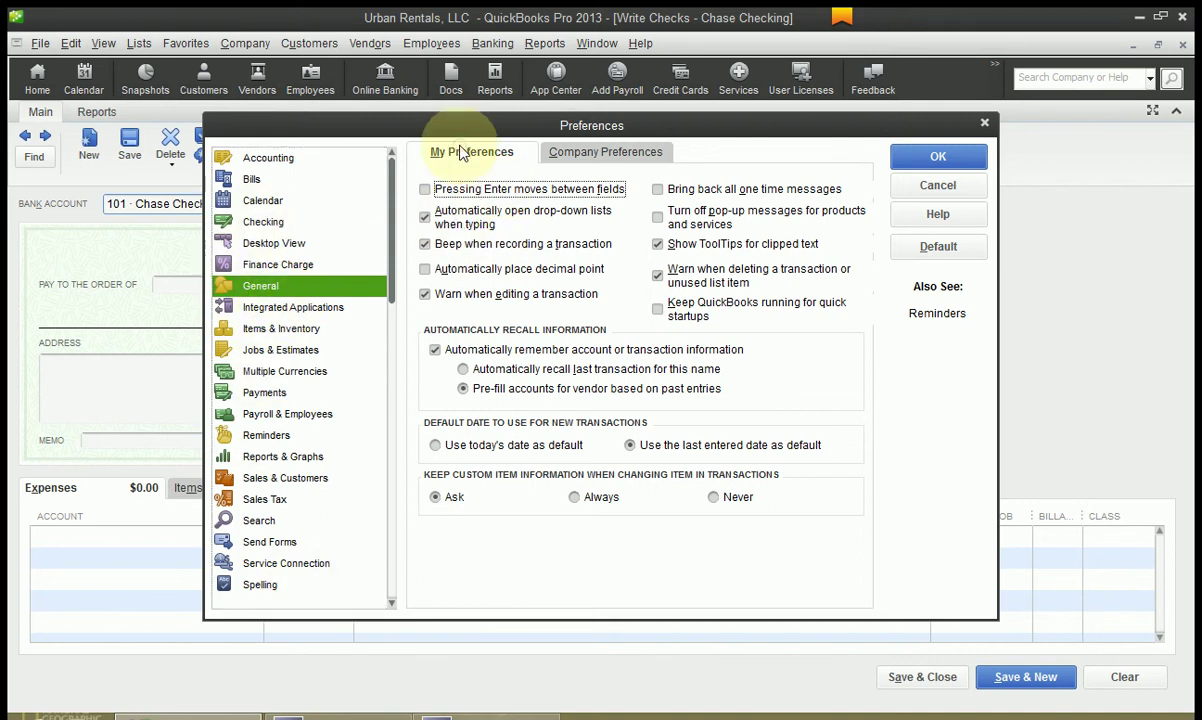
left_click(605, 156)
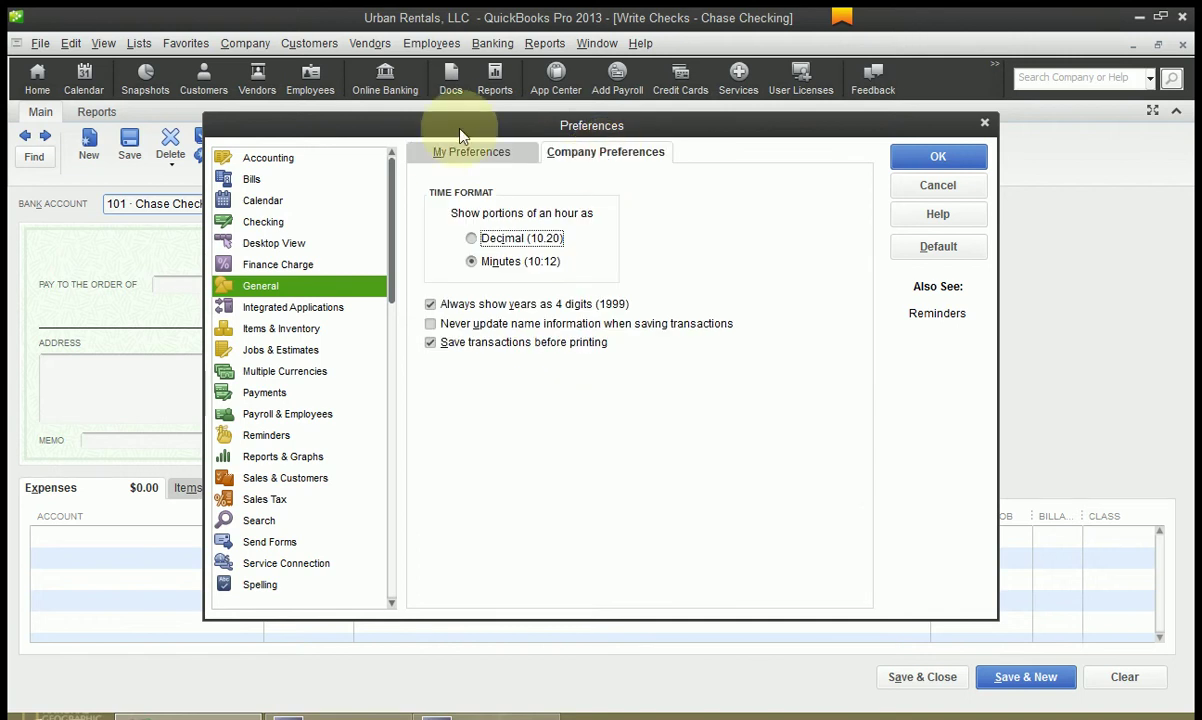
left_click(440, 152)
left_click(600, 160)
left_click(477, 155)
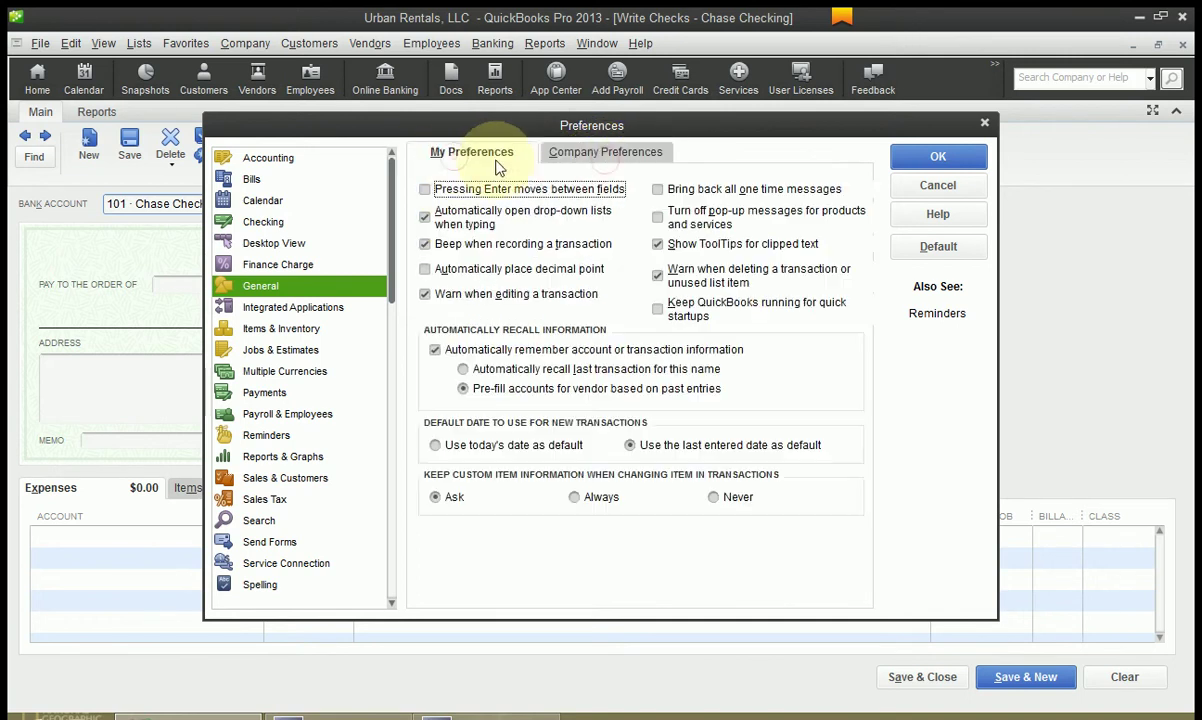
left_click(580, 152)
left_click(478, 155)
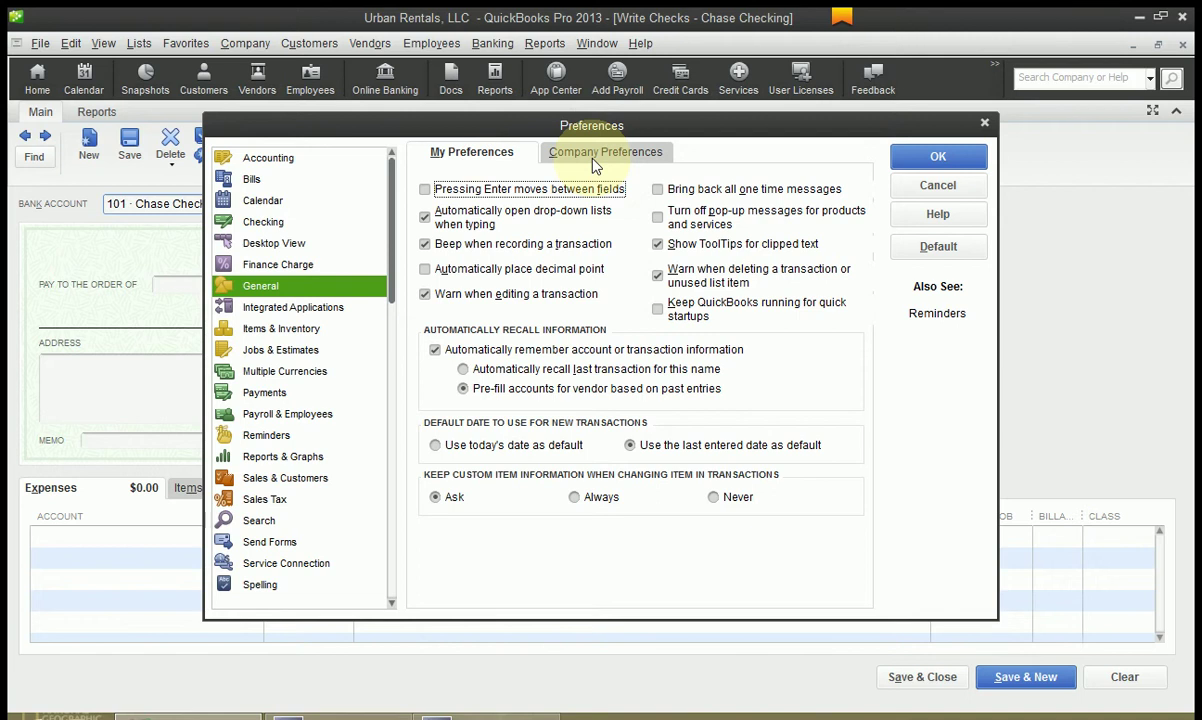
left_click(435, 348)
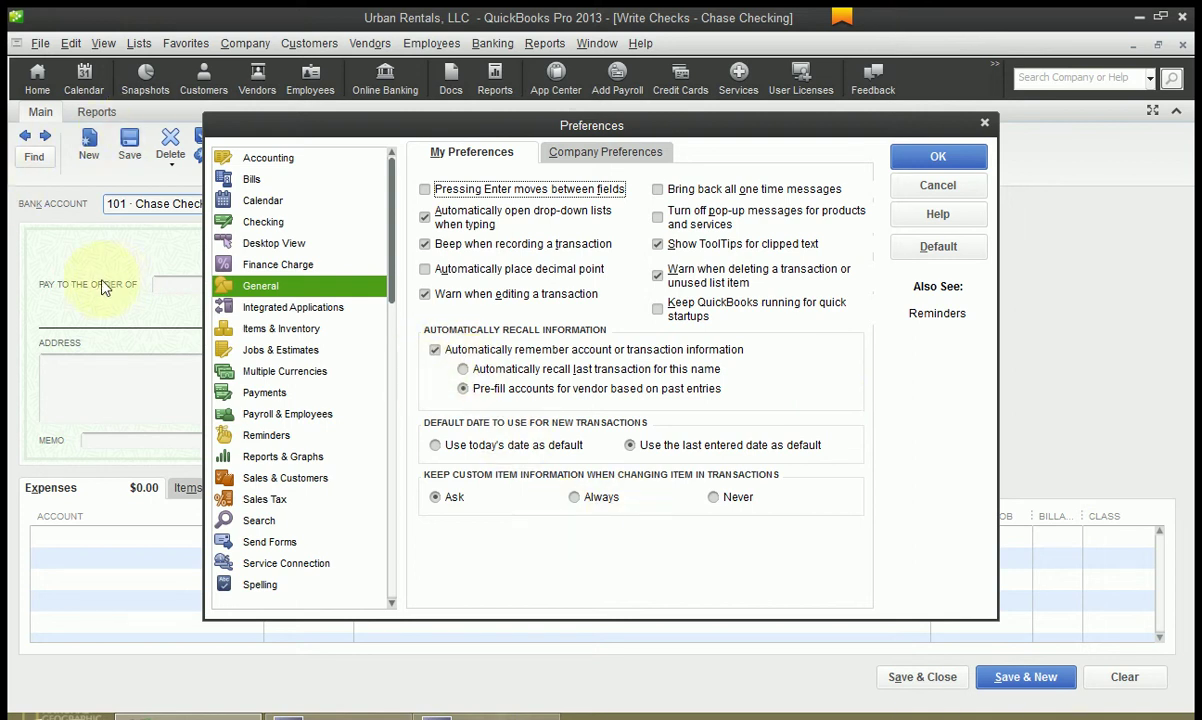
left_click(930, 157)
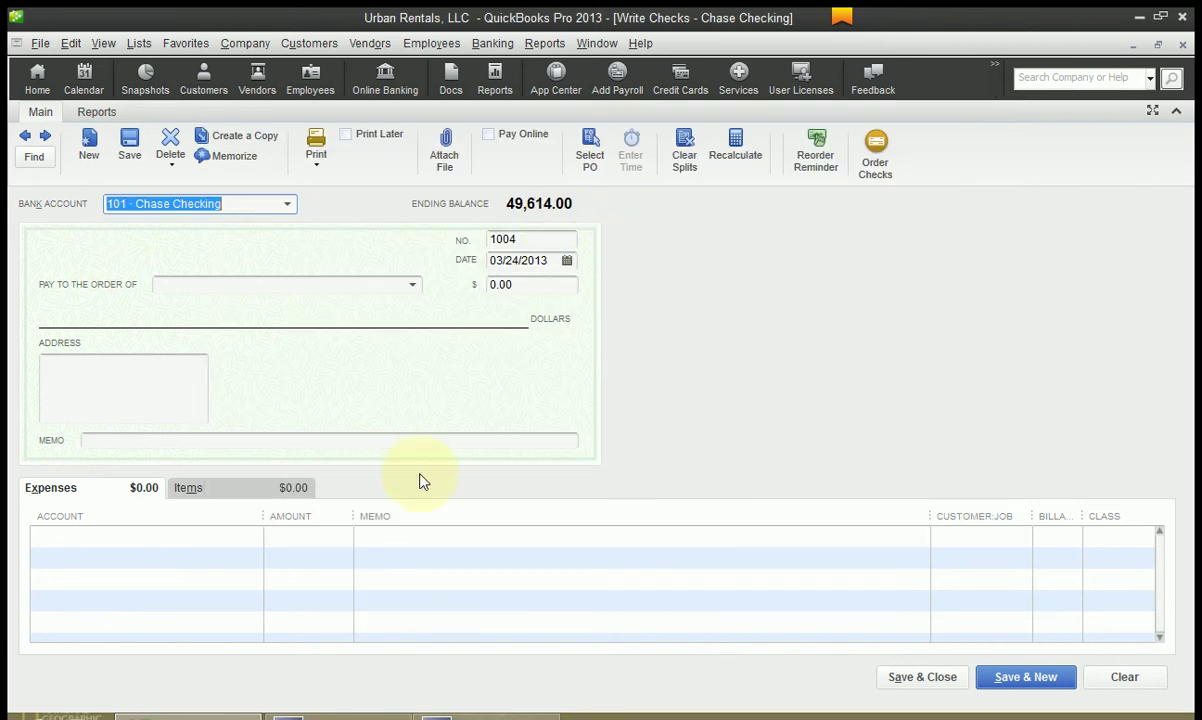
Enter Gary's Landscaping as the payee of the check to test account pre-filling
key("Tab")
key("Tab")
key("Tab")
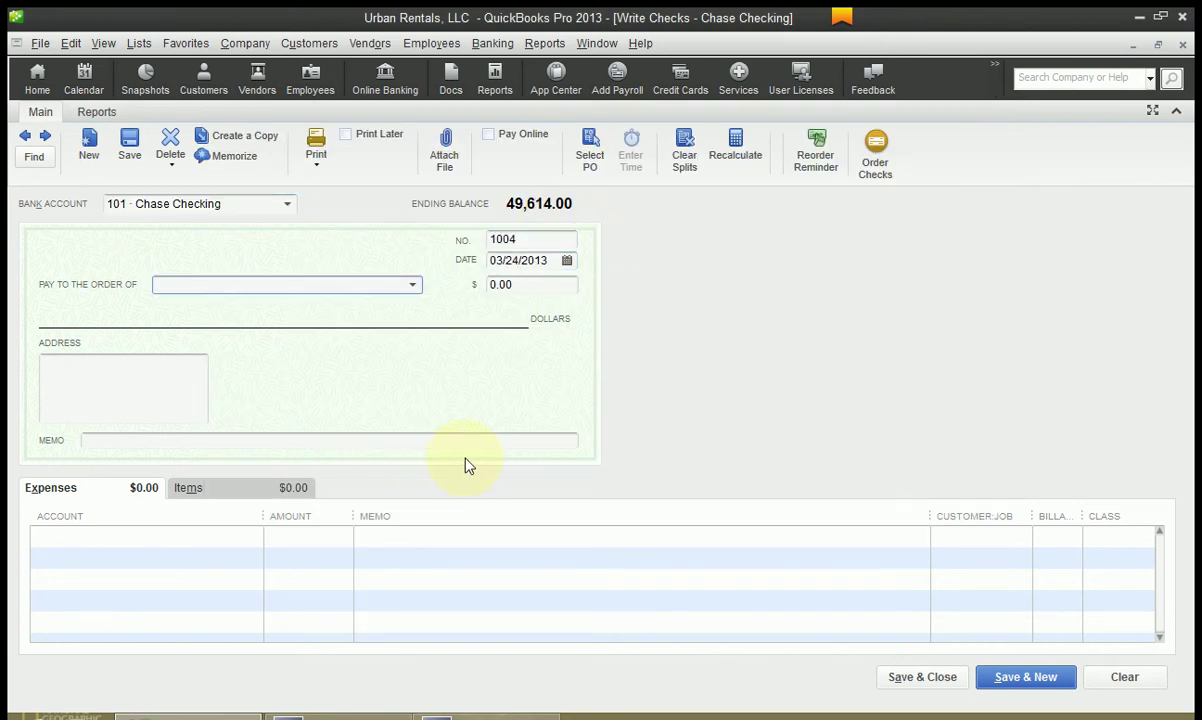
type("Gar")
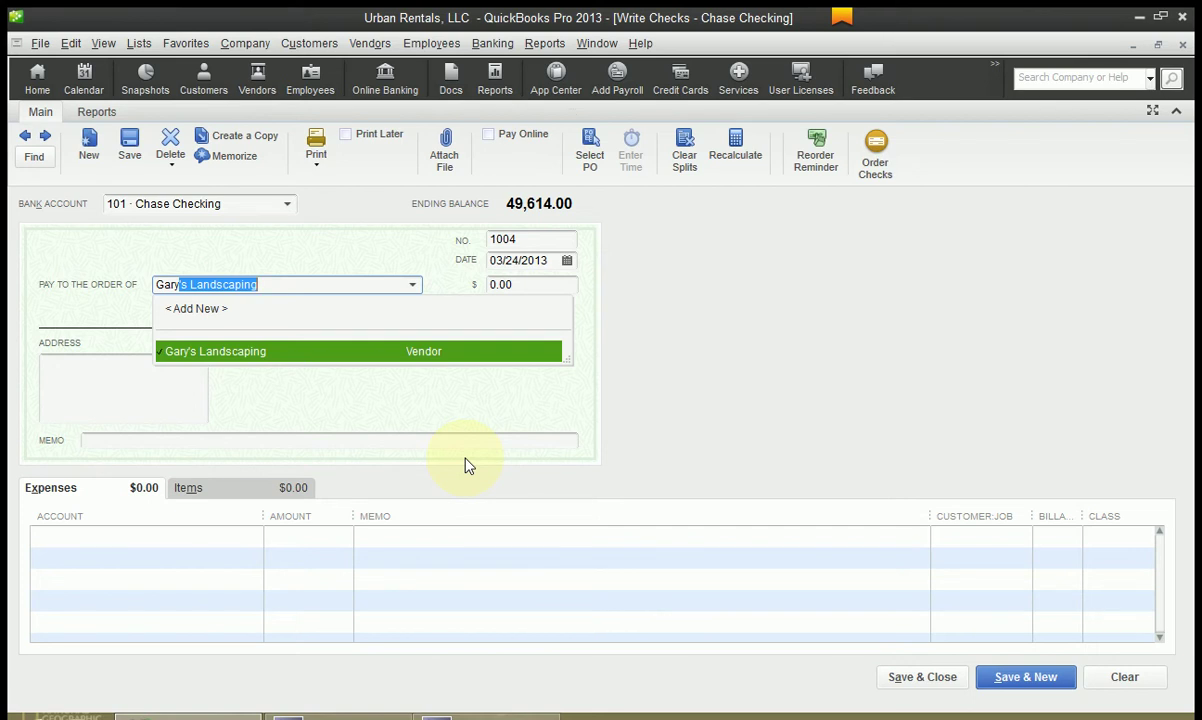
type("y")
key("Tab")
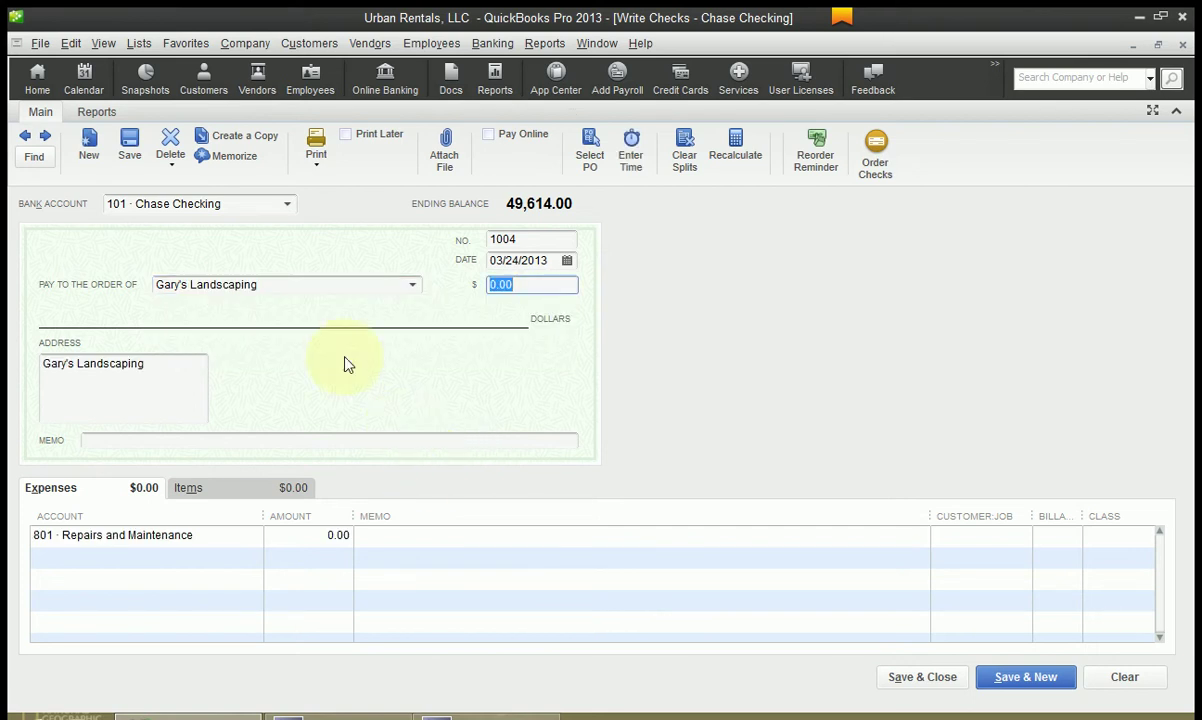
left_click(271, 284)
left_click(538, 284)
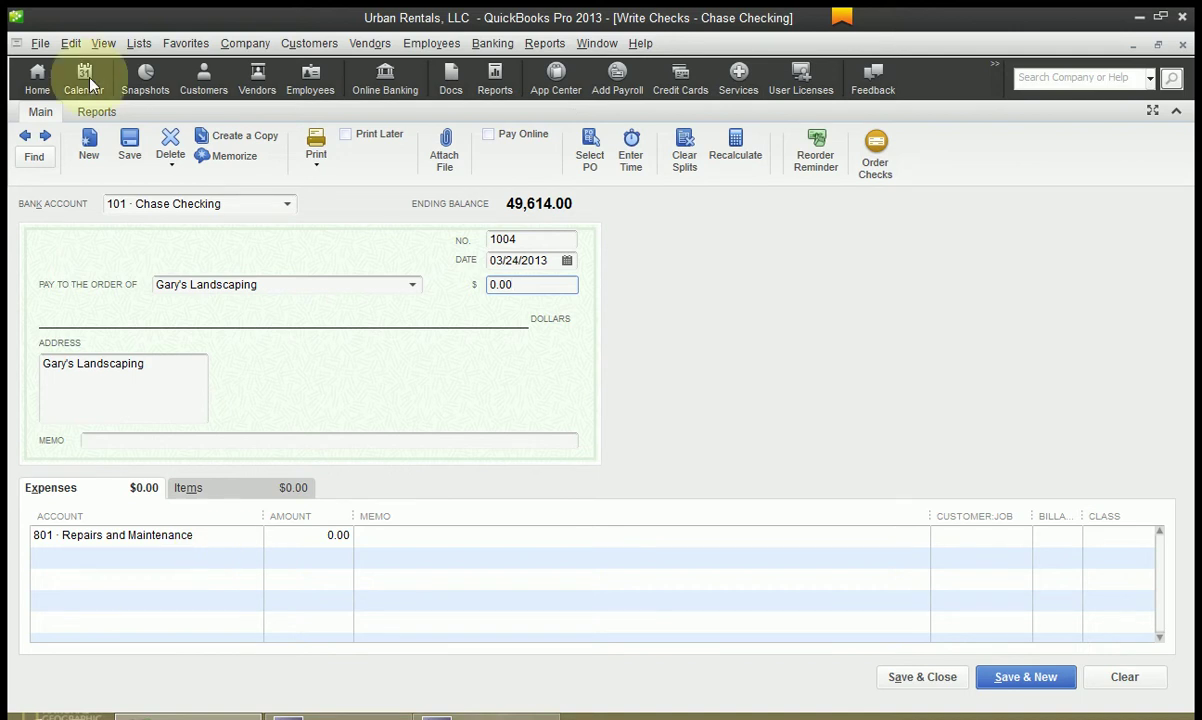
Turn off automatic remembering of account or transaction information in the General preferences
left_click(71, 43)
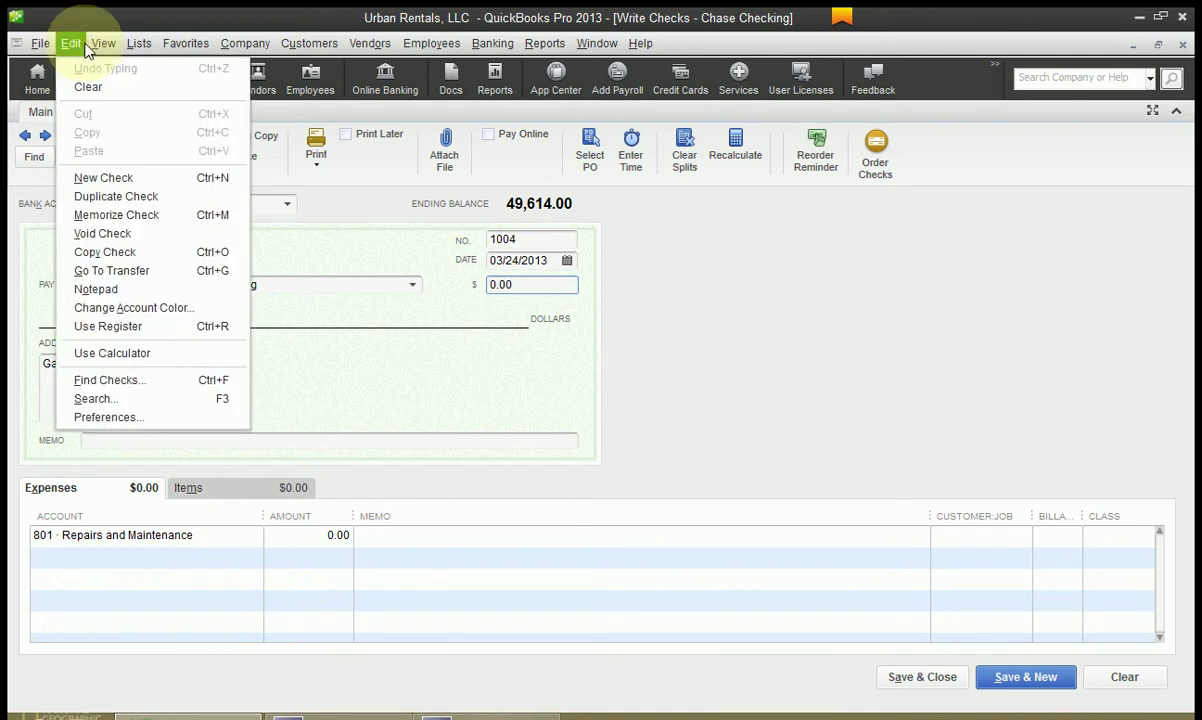
left_click(148, 416)
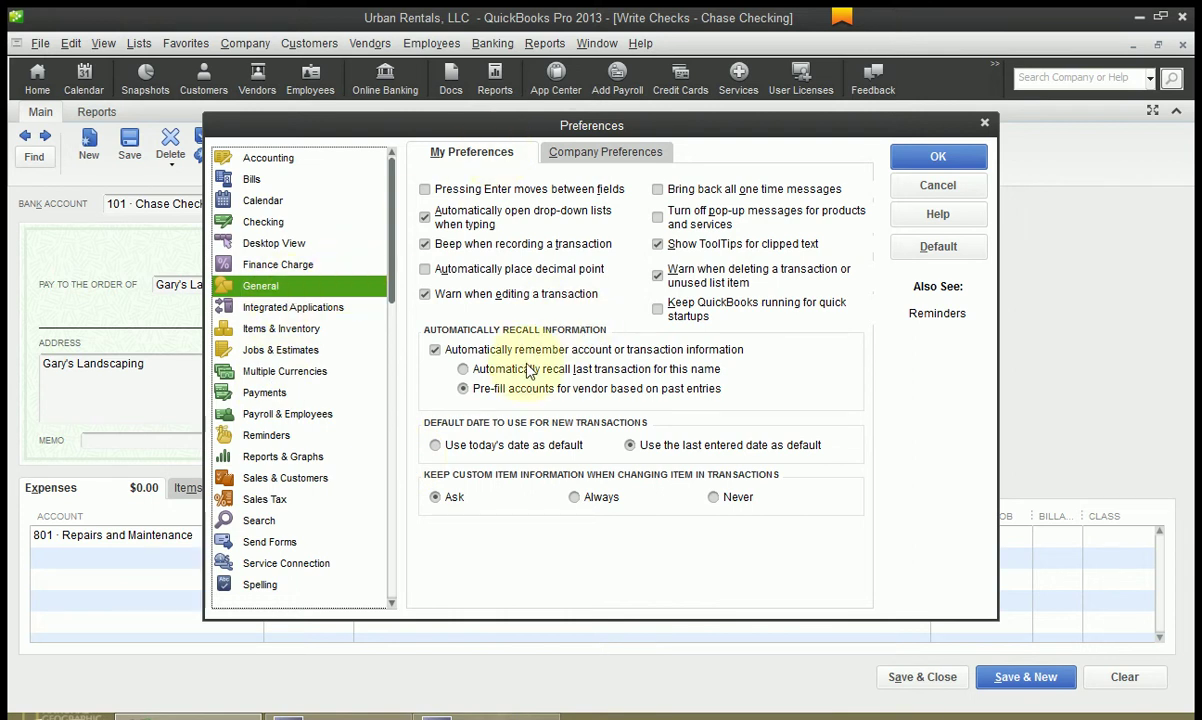
left_click(436, 349)
left_click(934, 160)
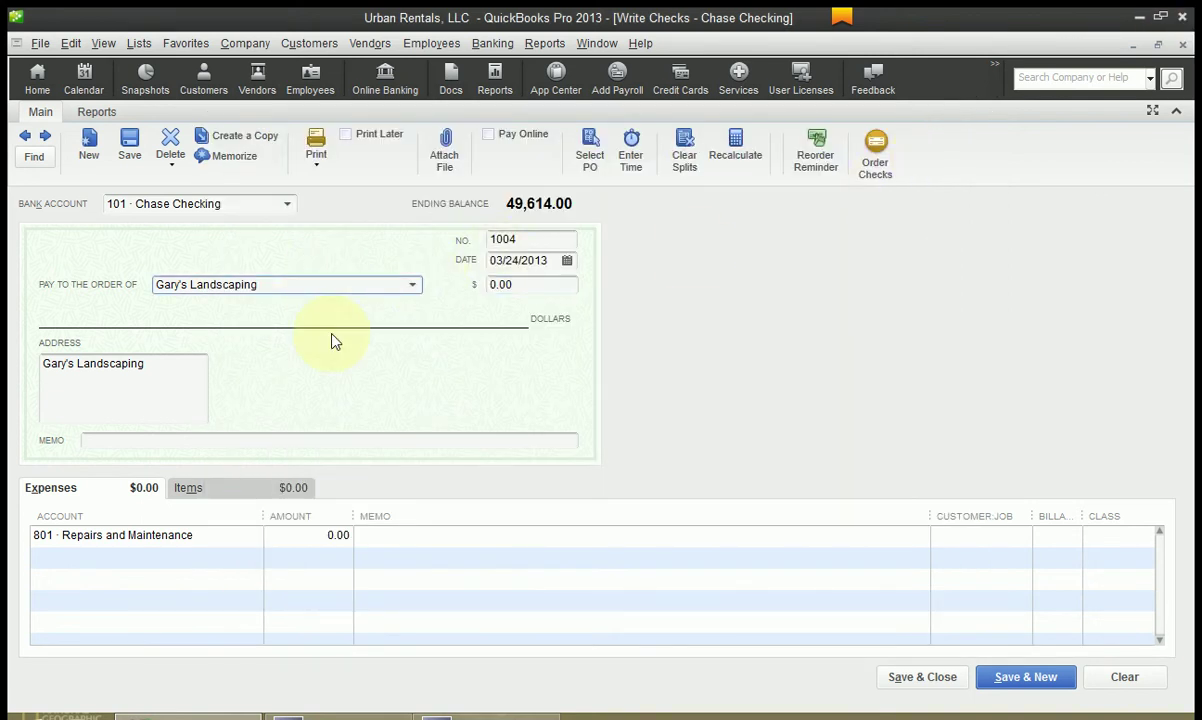
Clear and re-enter Gary's Landscaping as the check's payee, and close the check without saving it
left_click_drag(279, 284, 8, 274)
key("BackSpace")
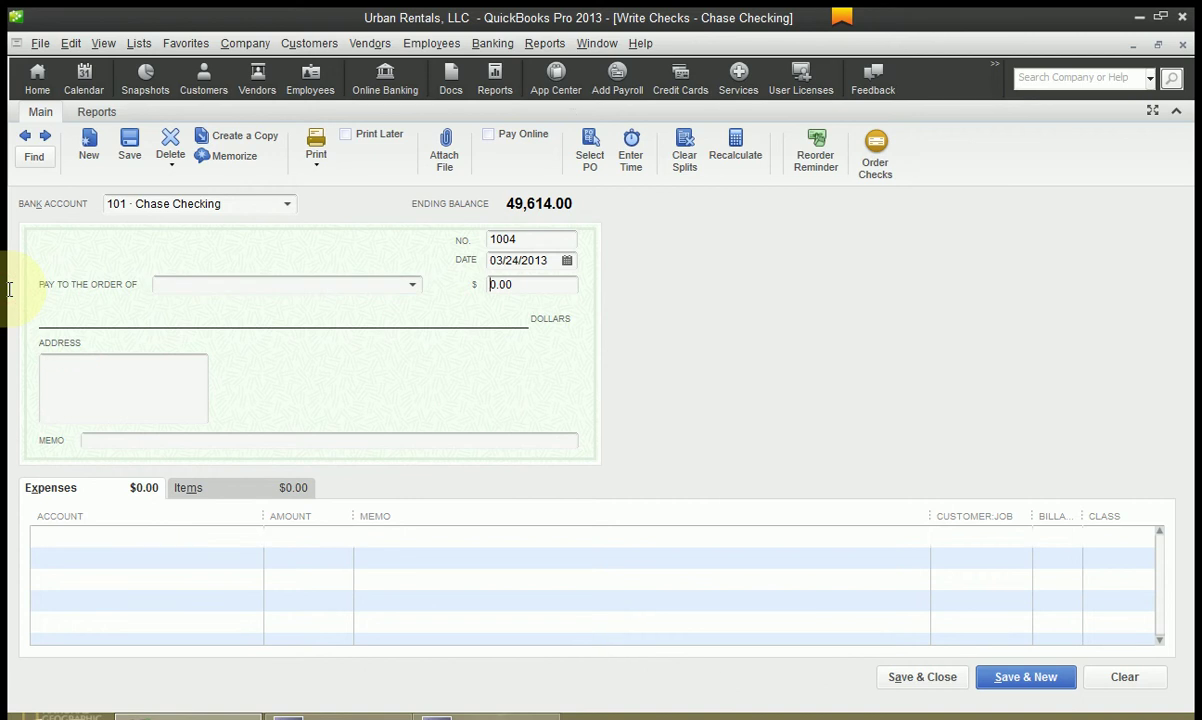
type("Gary's Landscaping")
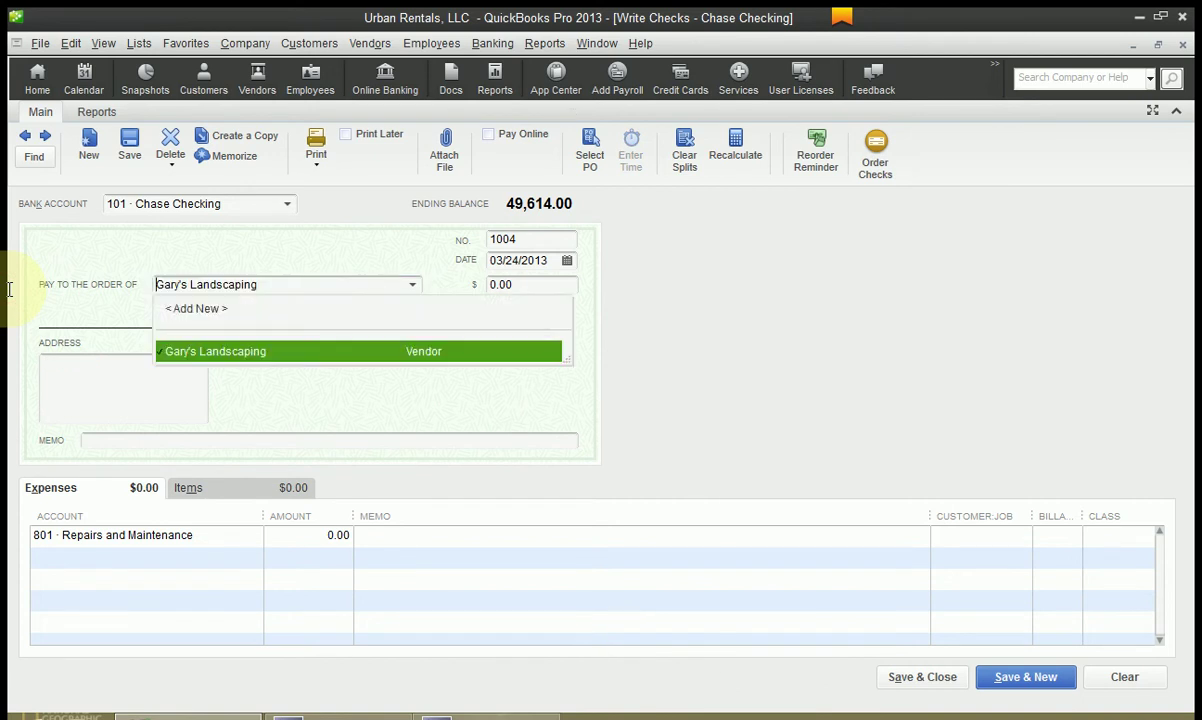
key("Tab")
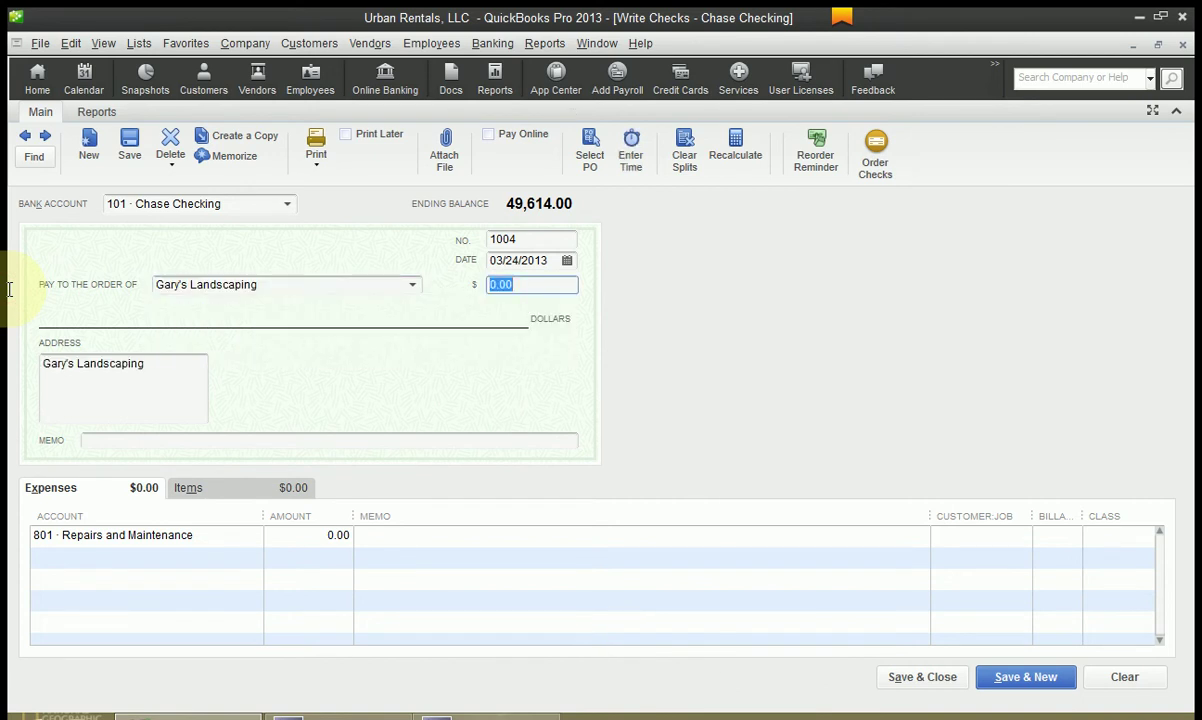
left_click(1182, 44)
left_click(599, 247)
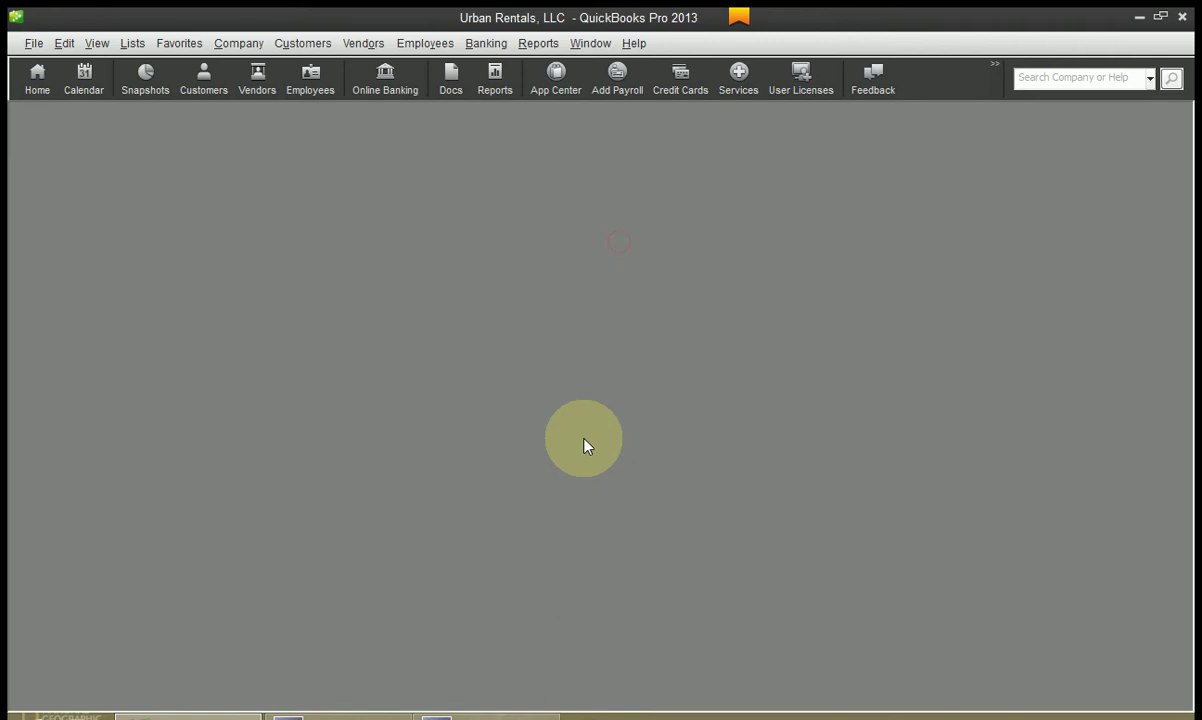
Start a new maximized check dated 03/24/2013 and made payable to Gary's Landscaping
key("ctrl+w")
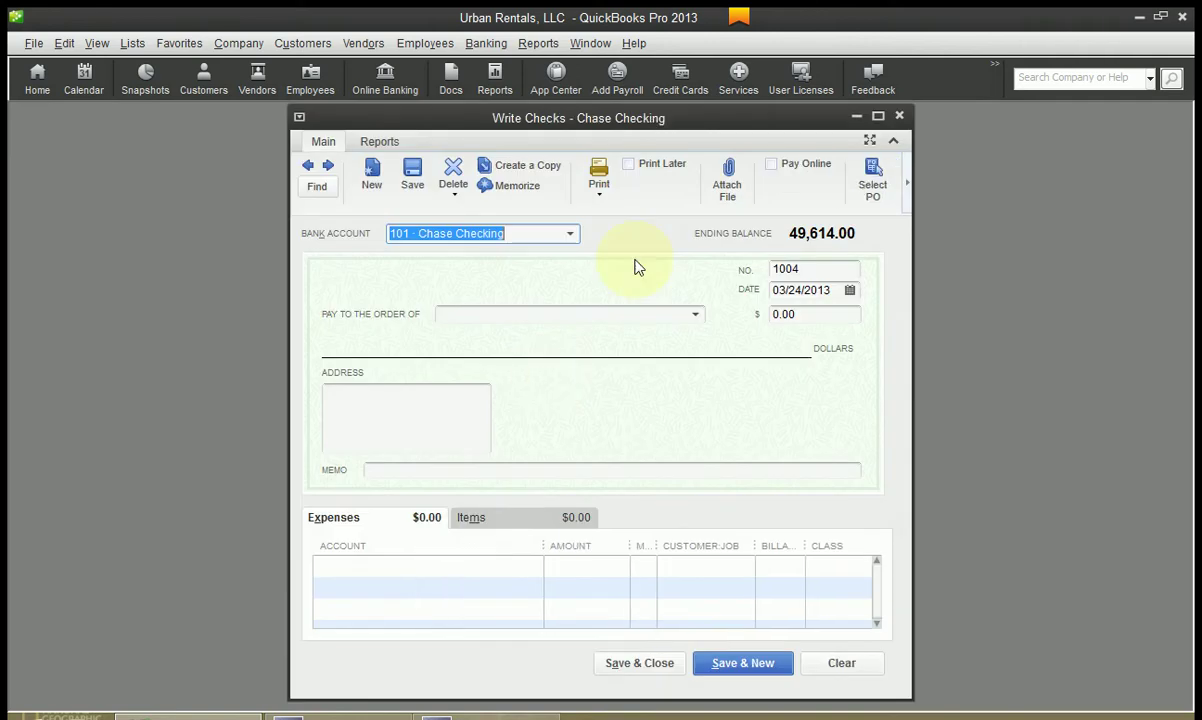
left_click(880, 118)
key("Tab")
key("Tab")
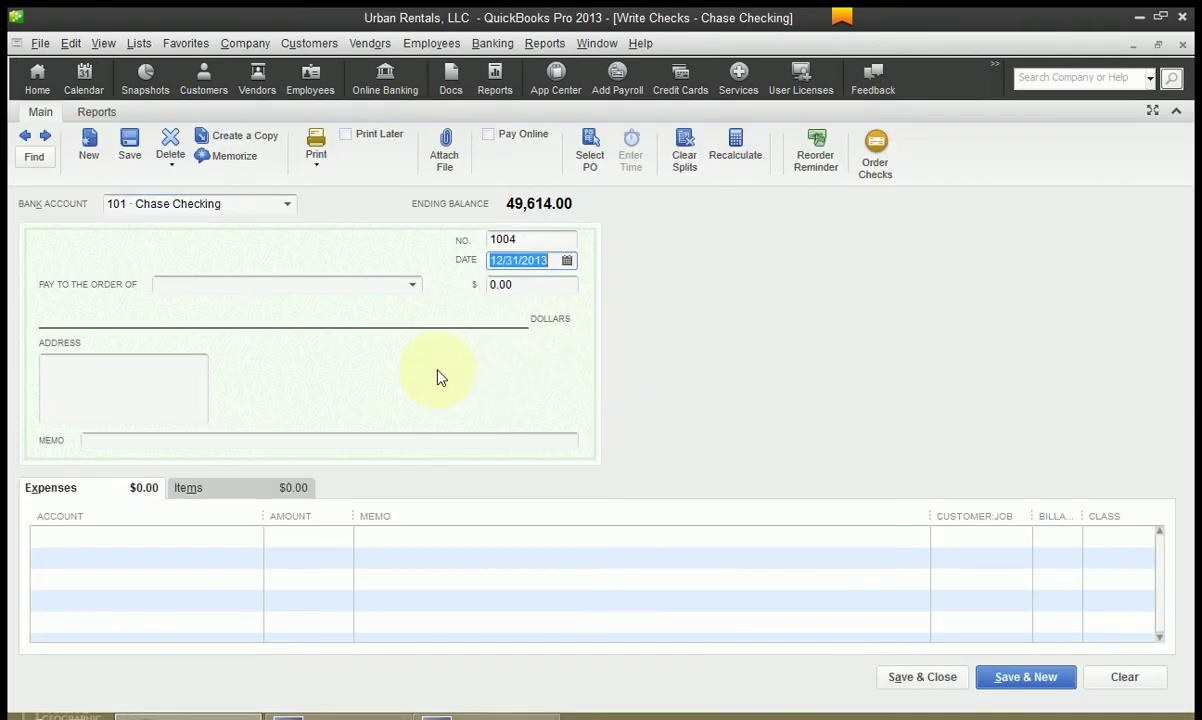
type("03/24/2013")
key("Tab")
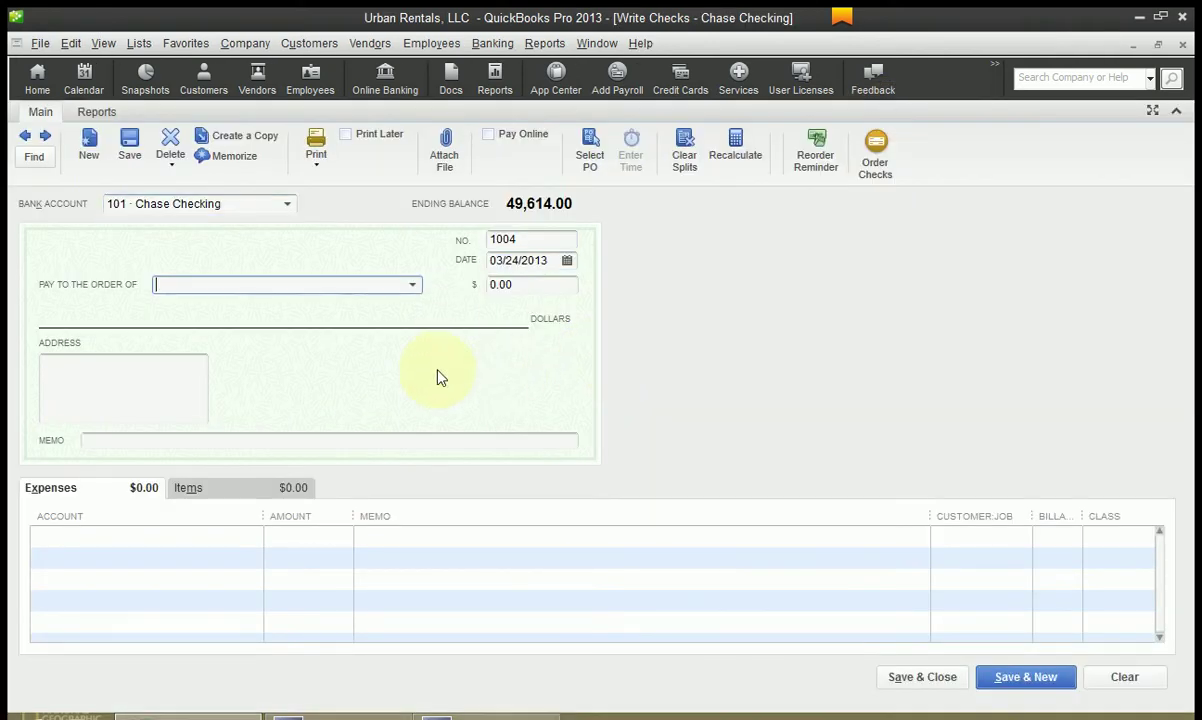
type("Gary's Landscaping")
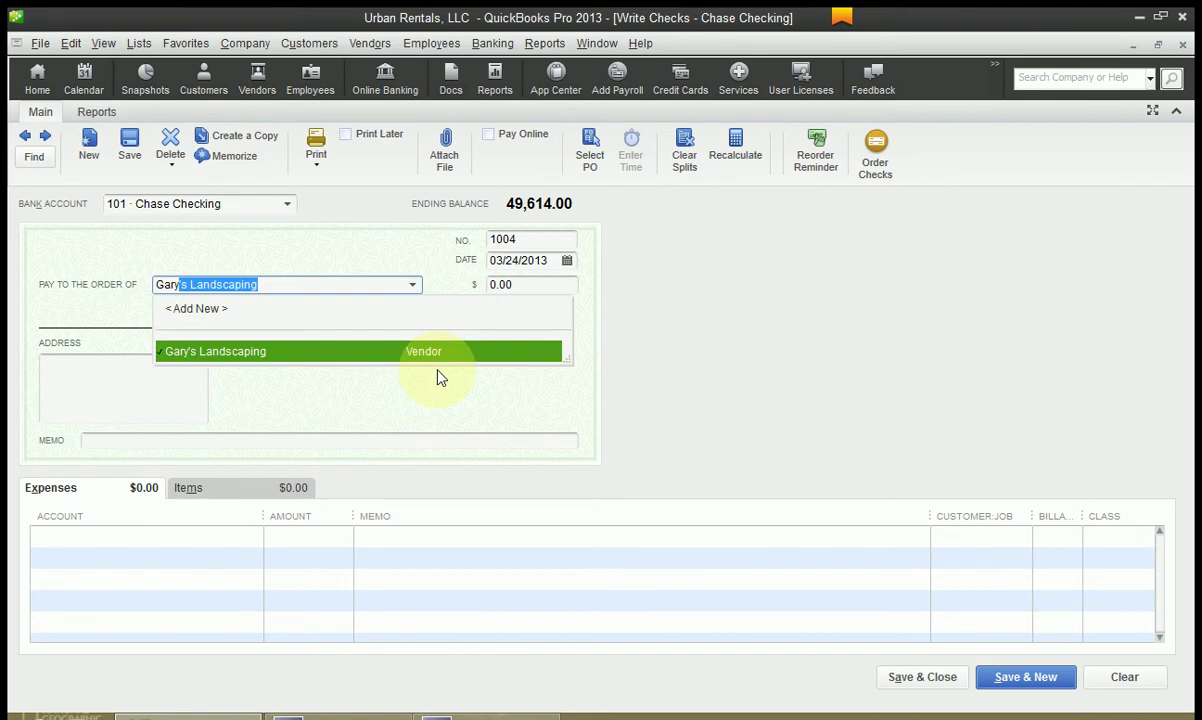
key("Tab")
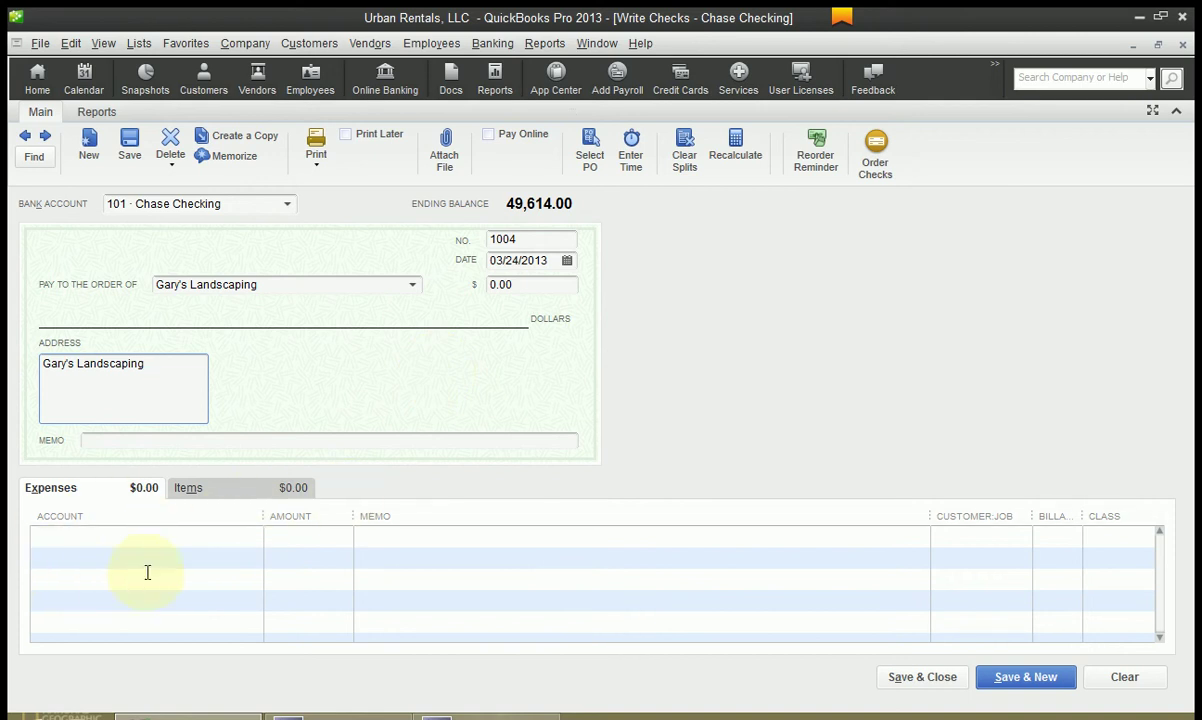
Turn automatic remembering of account or transaction information back on and save the General preferences change
left_click(71, 43)
left_click(185, 418)
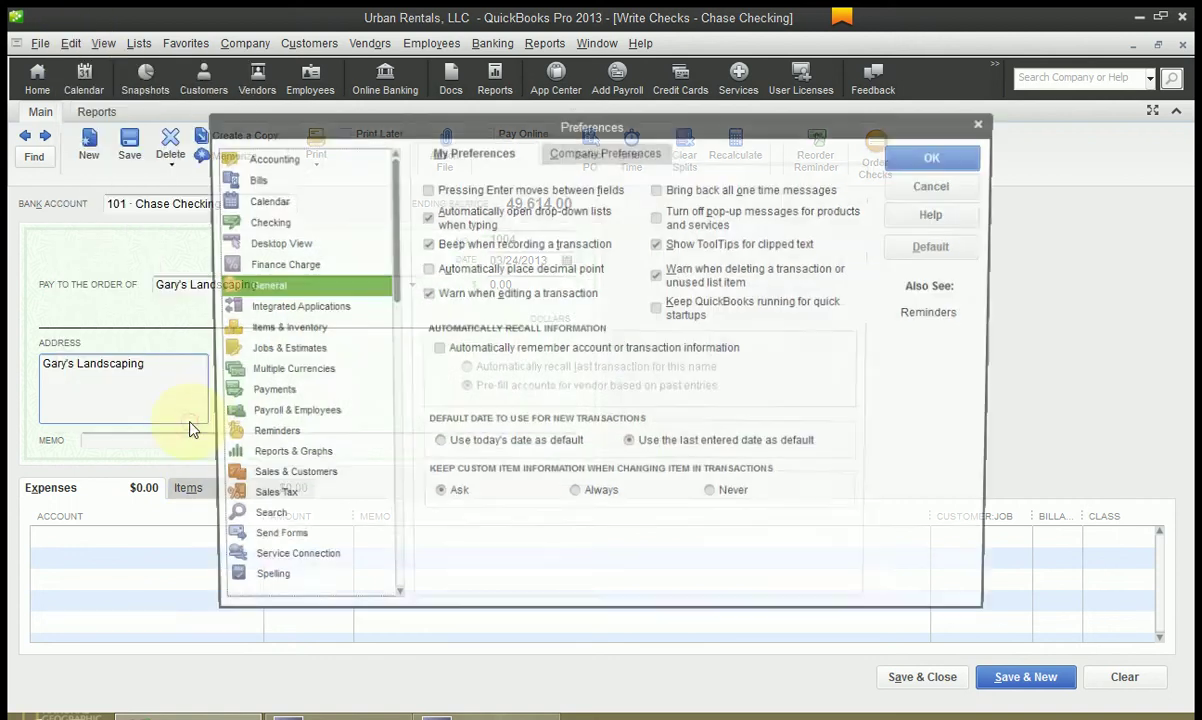
left_click(436, 350)
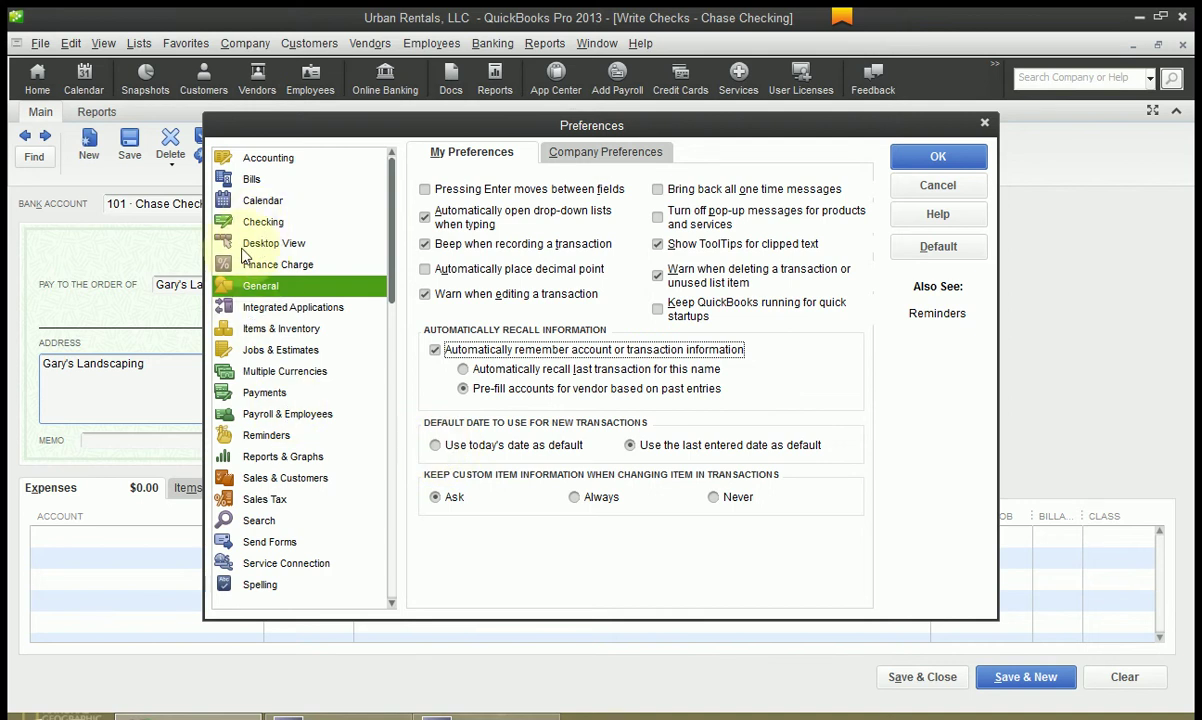
left_click(256, 228)
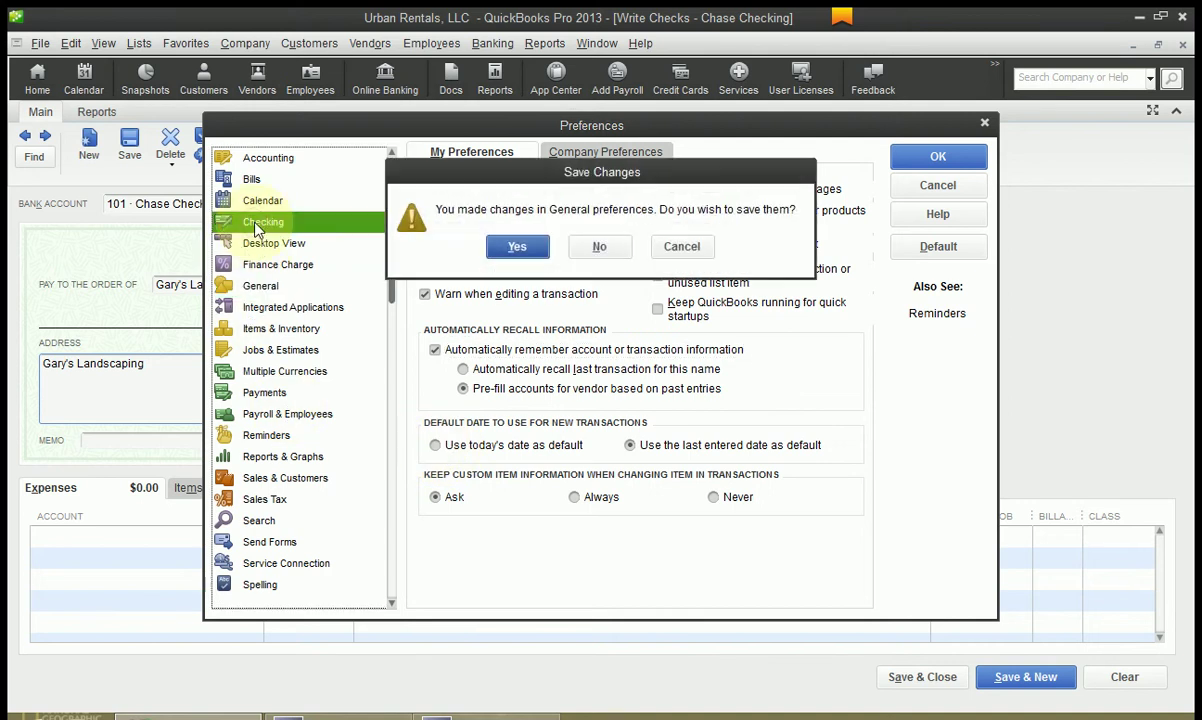
left_click(505, 245)
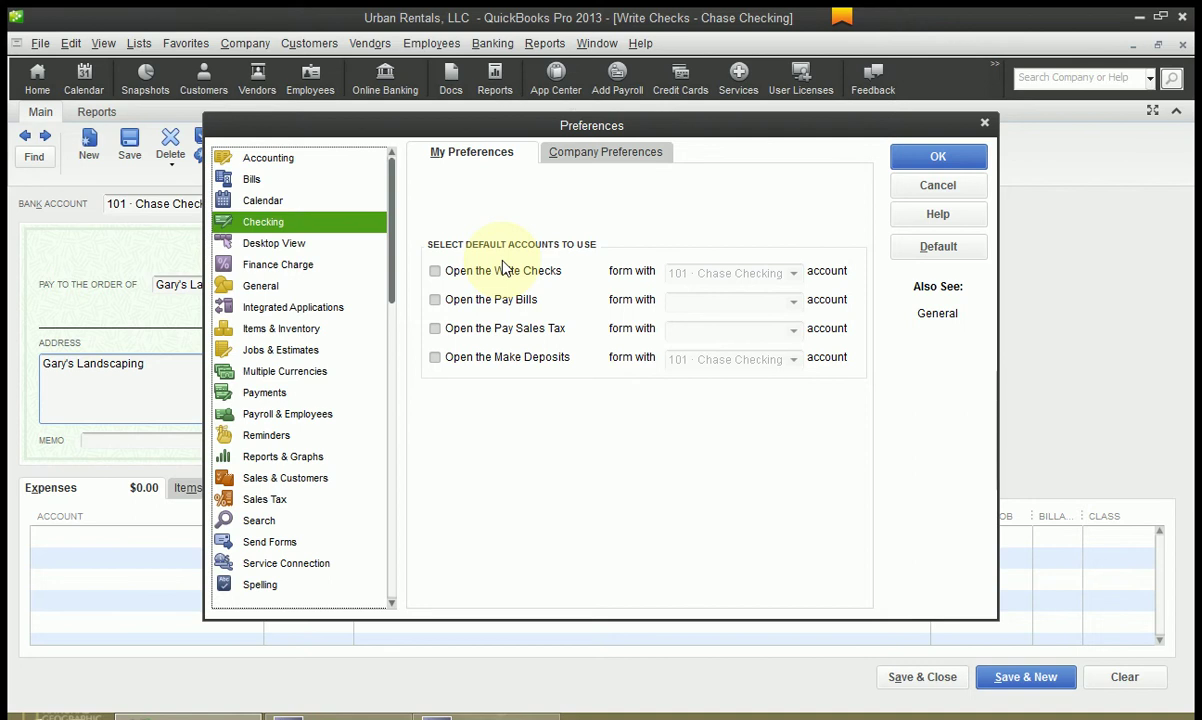
Enable a default account for the Write Checks form in the personal Checking preferences and set it to 101 · Chase Checking
left_click(460, 155)
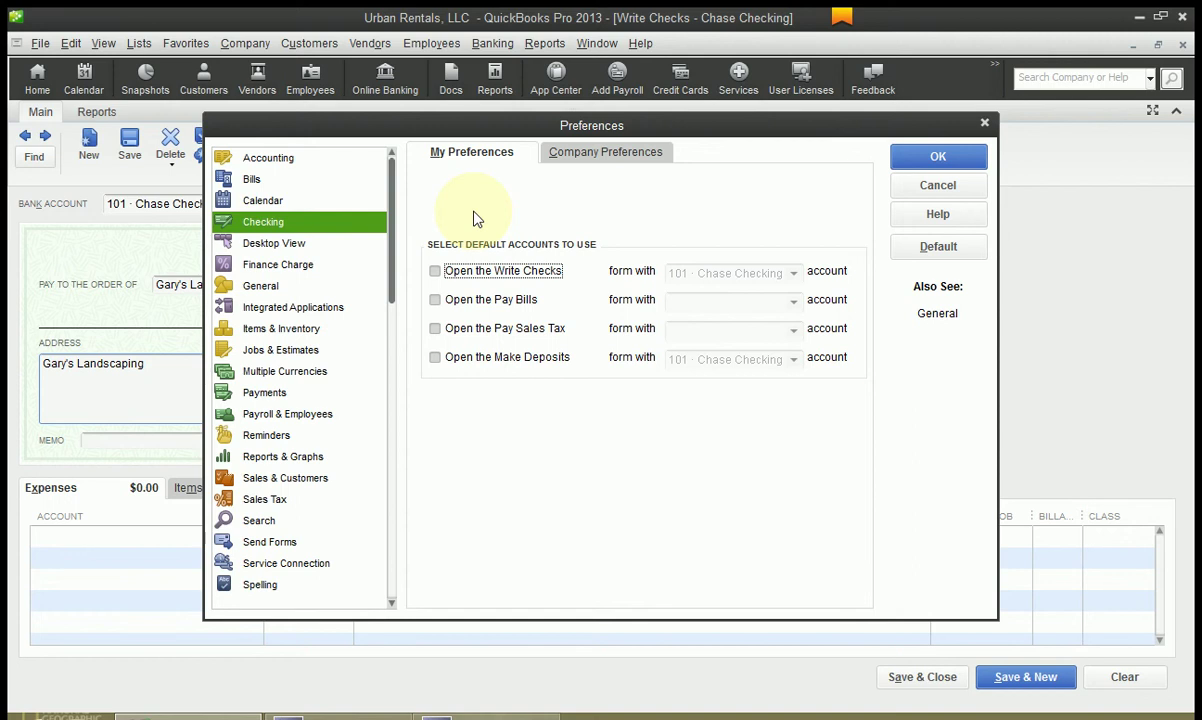
left_click(436, 278)
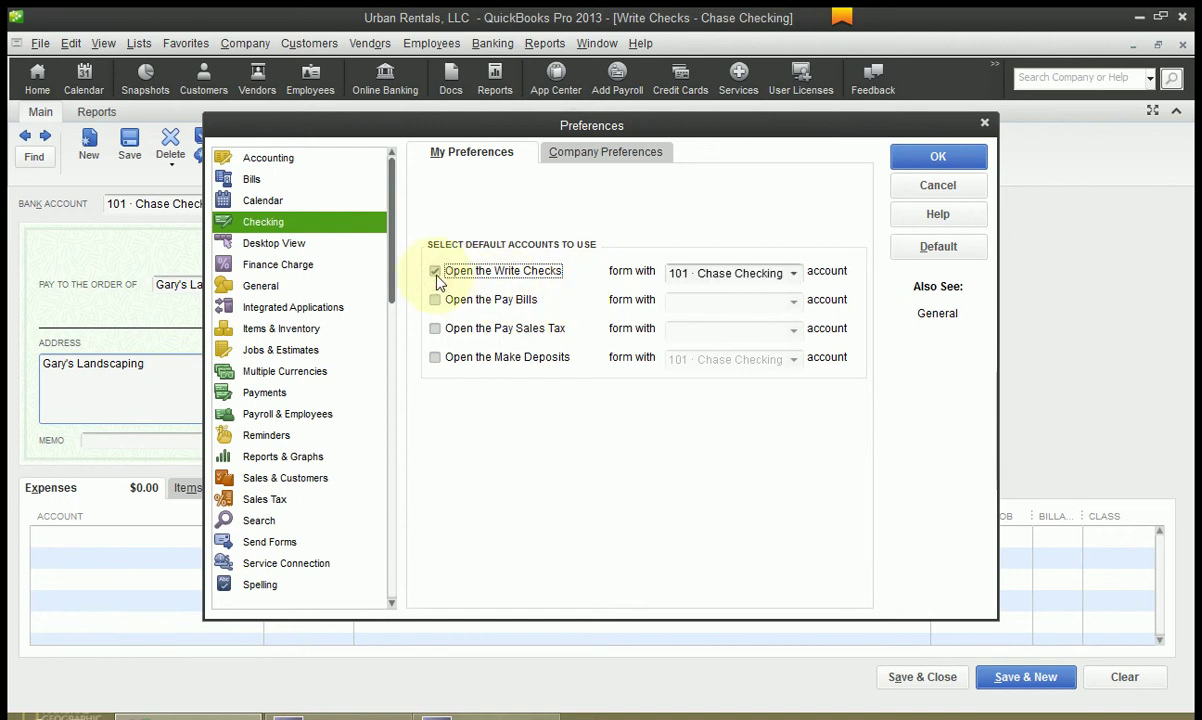
left_click(794, 274)
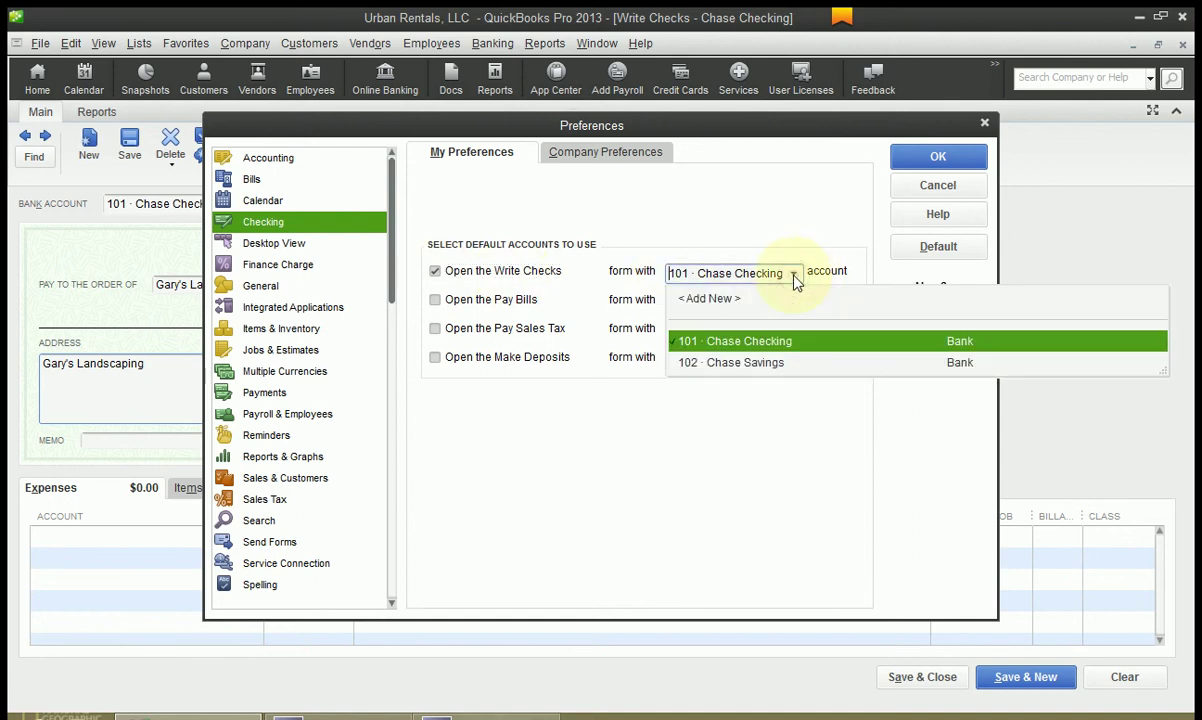
left_click(772, 343)
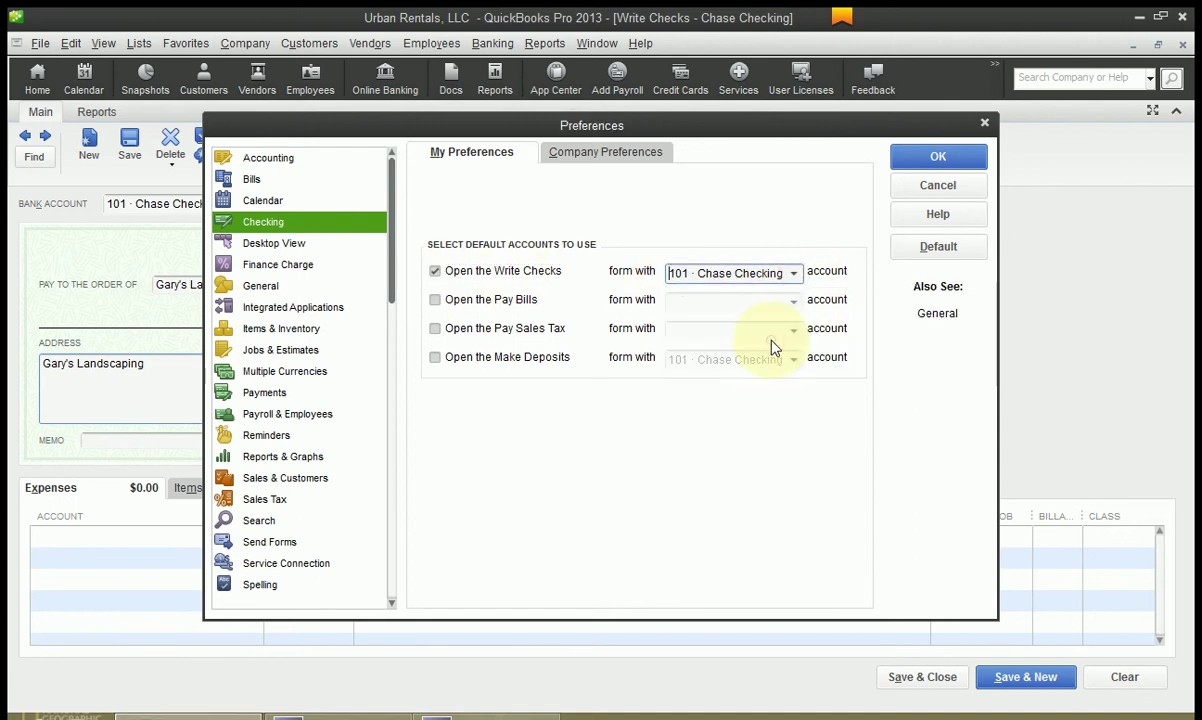
left_click(794, 273)
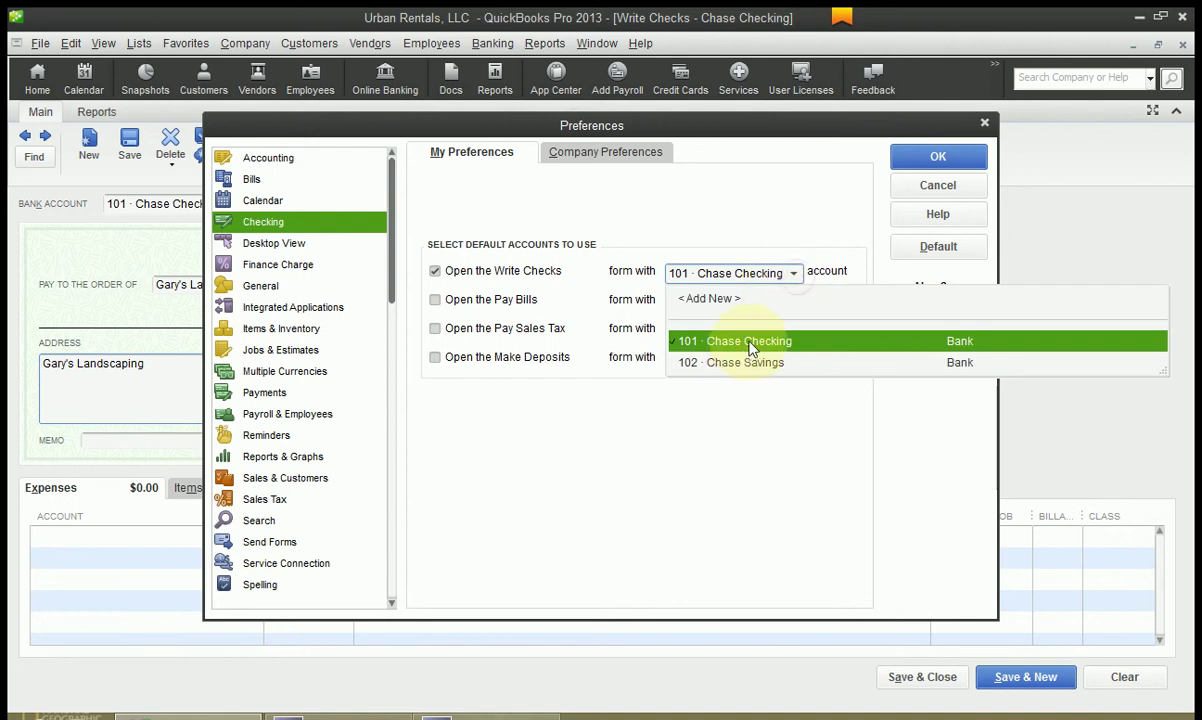
left_click(752, 343)
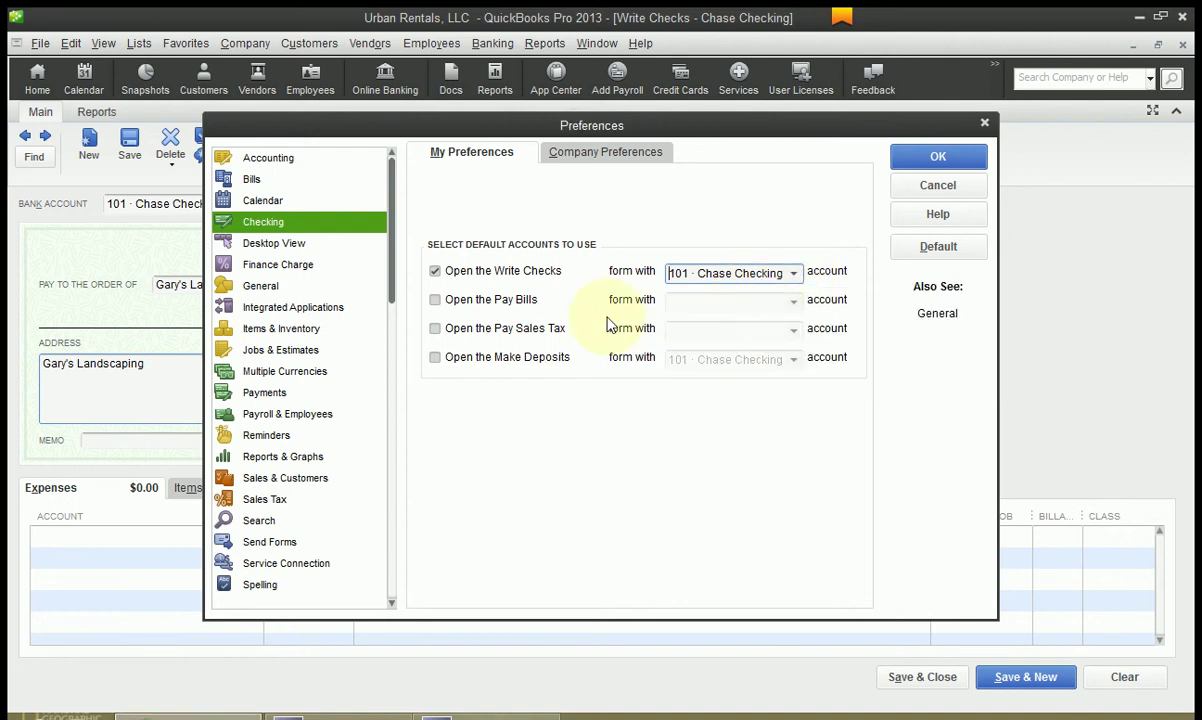
Set 102 · Chase Savings as the Pay Bills form's default account, and turn the Write Checks and Pay Bills default account options off
left_click(437, 307)
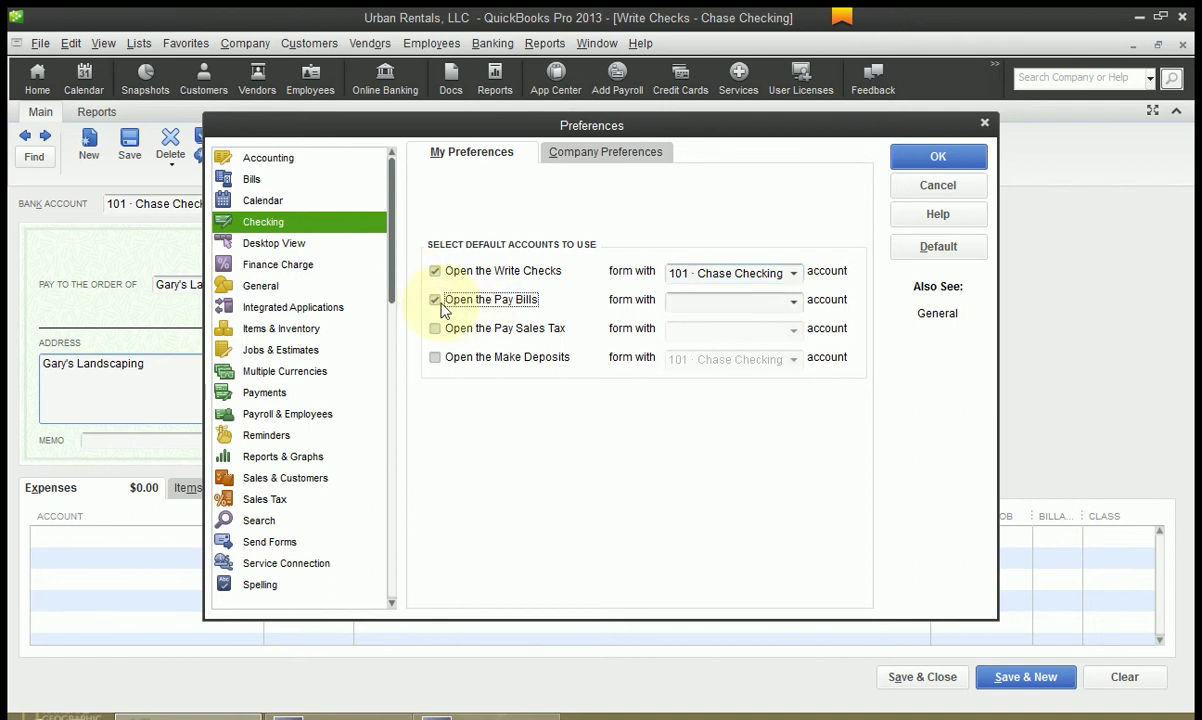
left_click(795, 302)
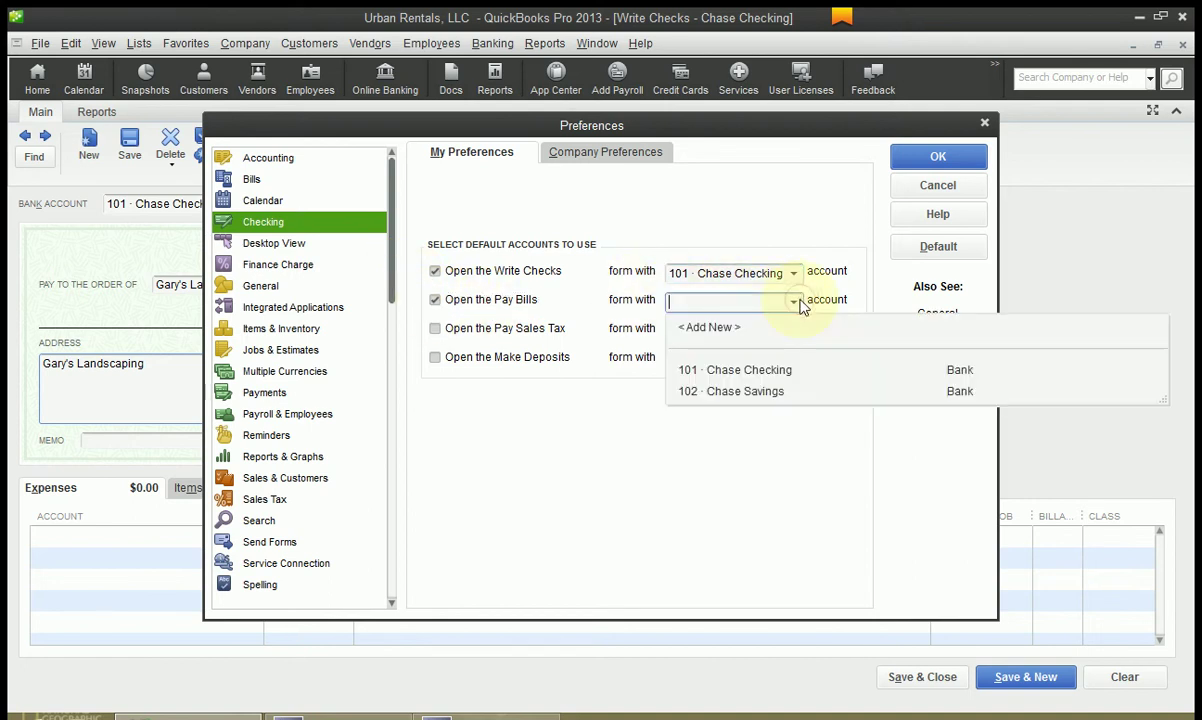
left_click(768, 390)
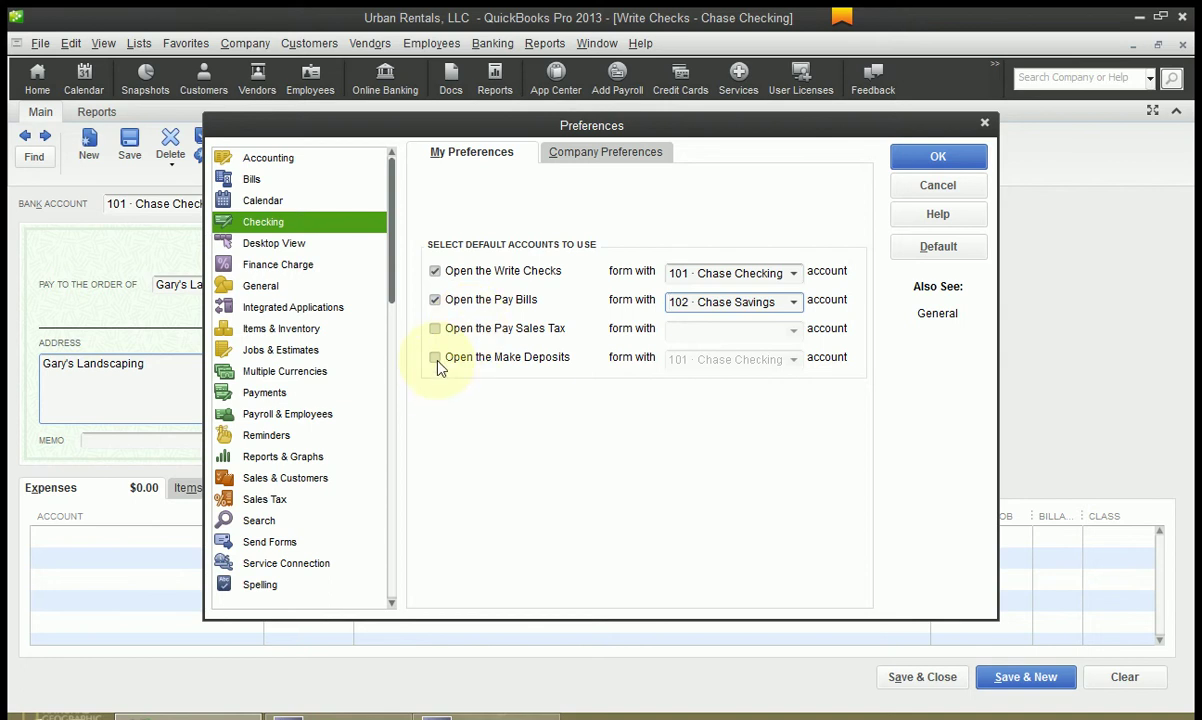
left_click(435, 277)
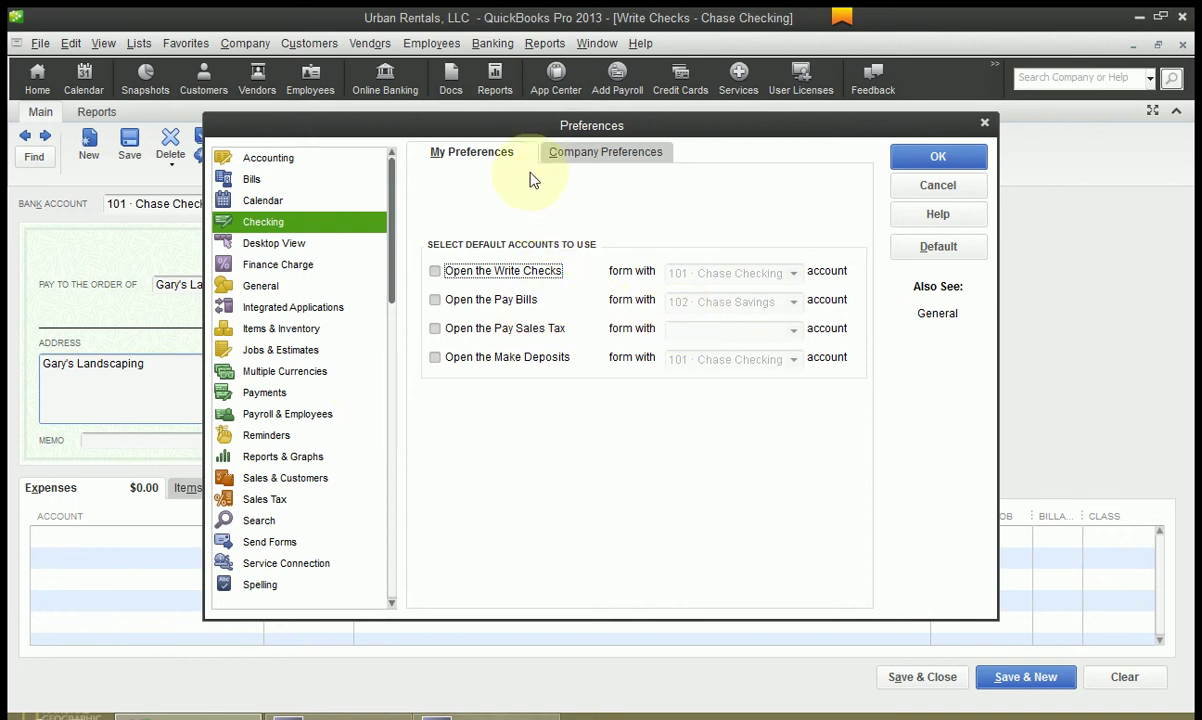
Turn off printing account names on vouchers in the company Checking preferences
left_click(586, 160)
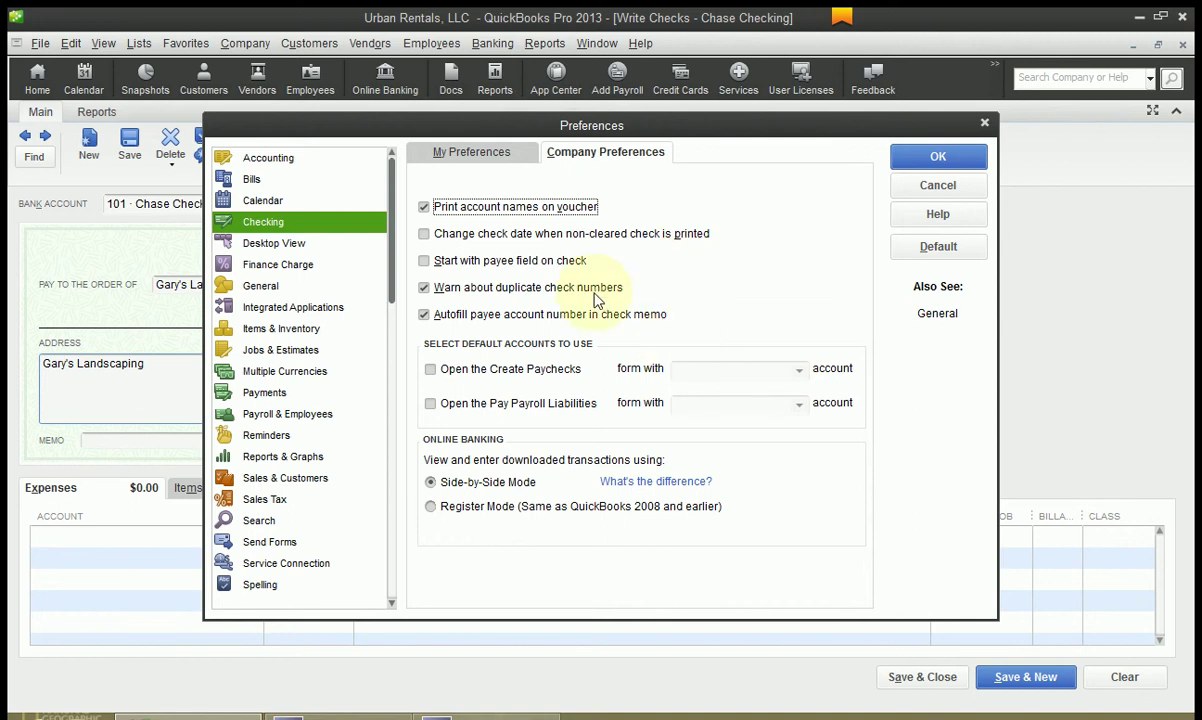
left_click(424, 207)
left_click(426, 209)
left_click(424, 208)
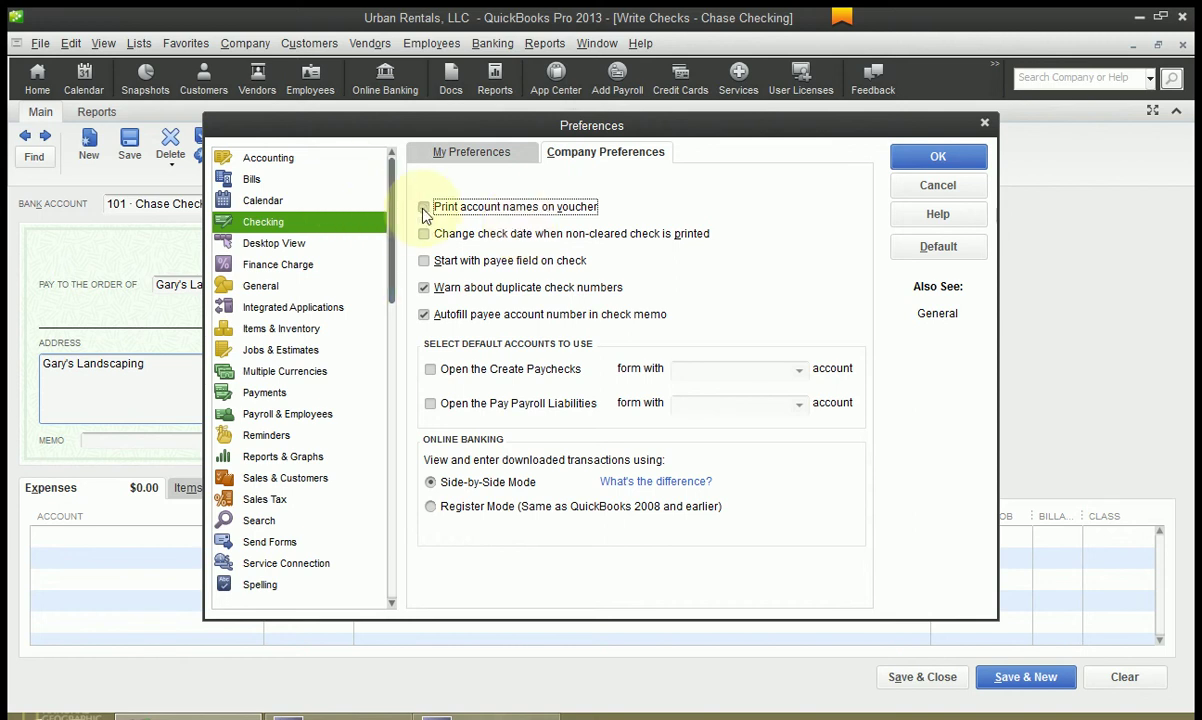
Leave changing the date of printed non-cleared checks off, enable starting with the payee field on checks, and save the preferences
left_click(533, 236)
left_click(470, 234)
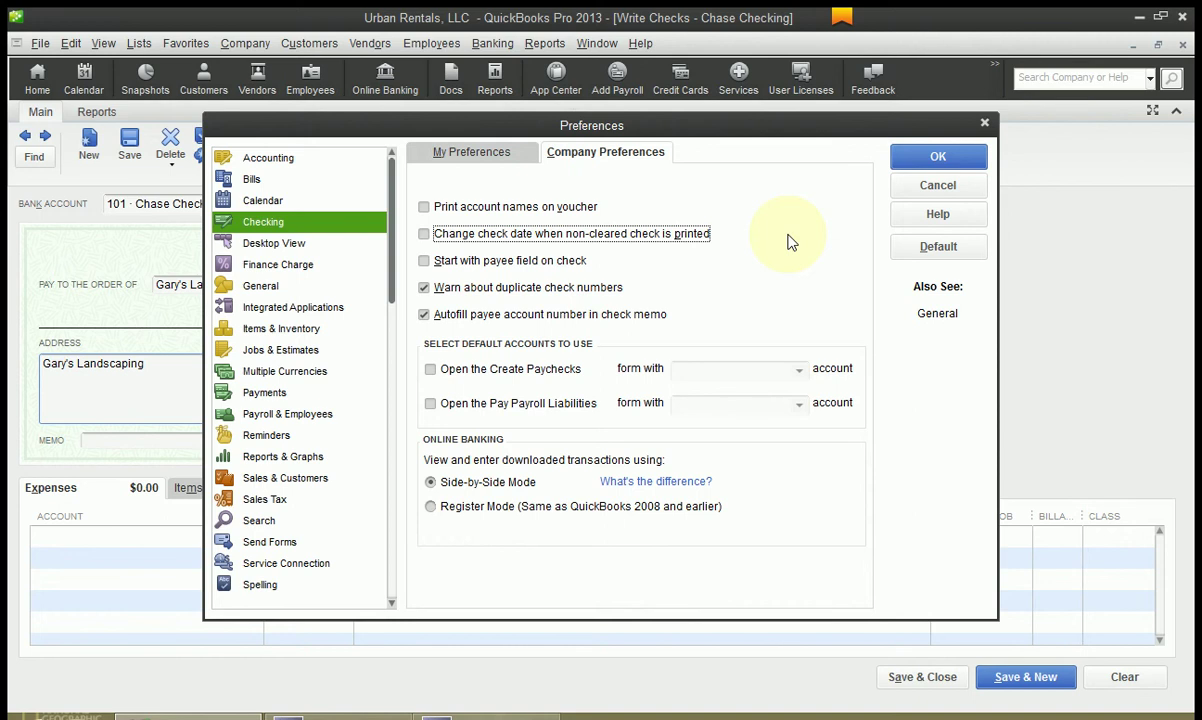
left_click(425, 235)
left_click(424, 234)
left_click(426, 262)
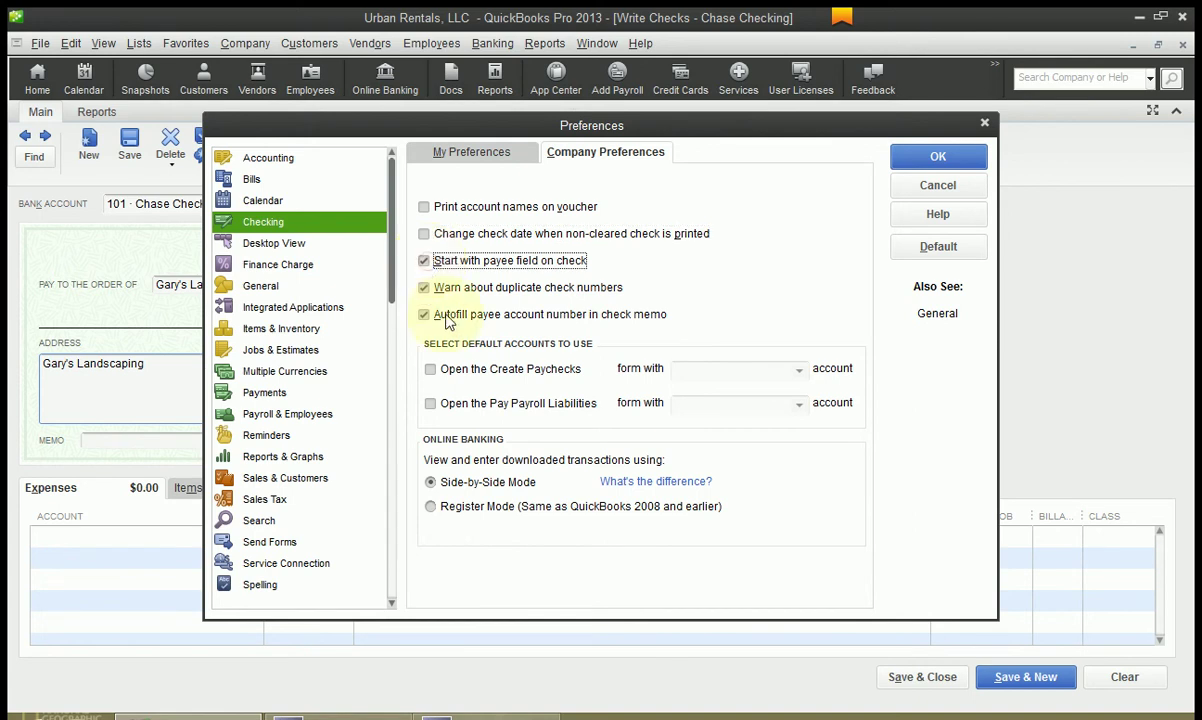
left_click(937, 157)
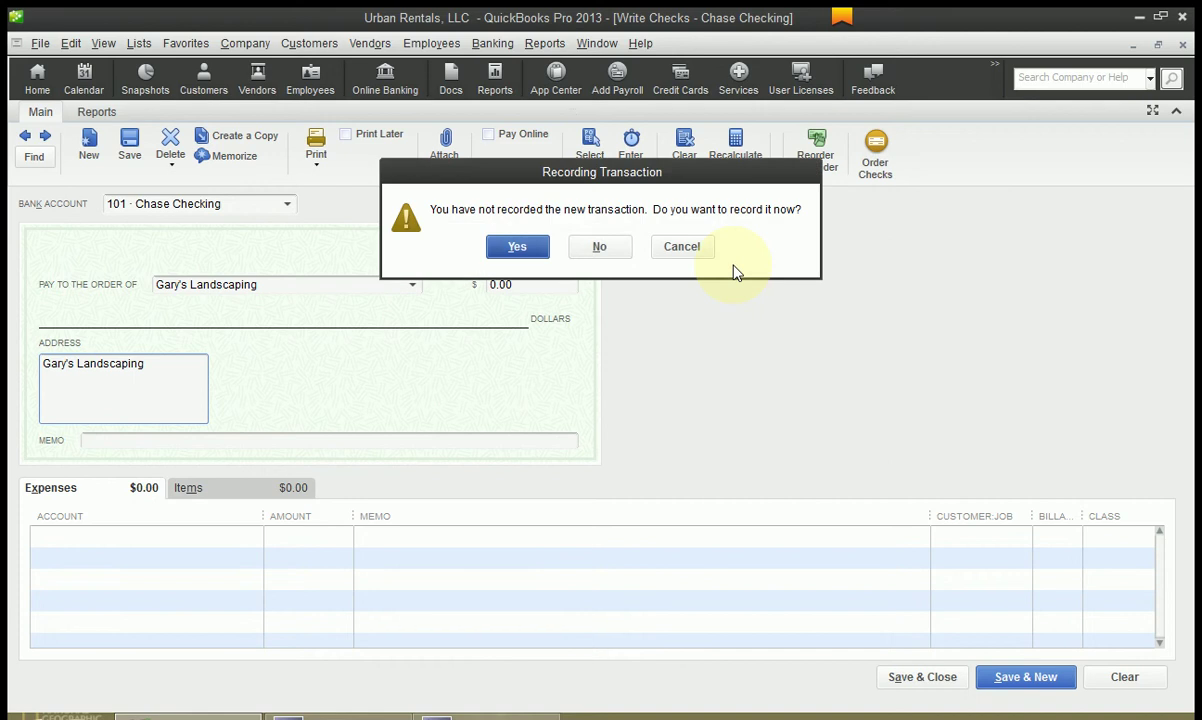
Discard the unrecorded Gary's Landscaping check and open a new maximized check
key("n")
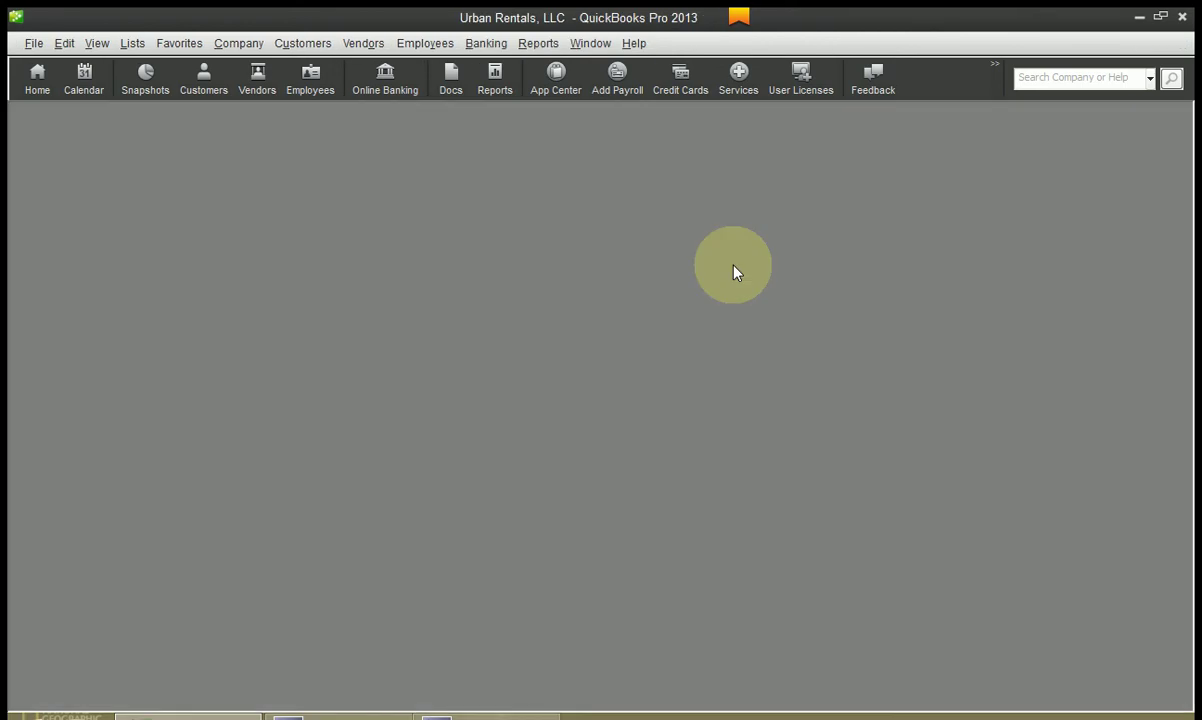
key("ctrl+w")
left_click(879, 117)
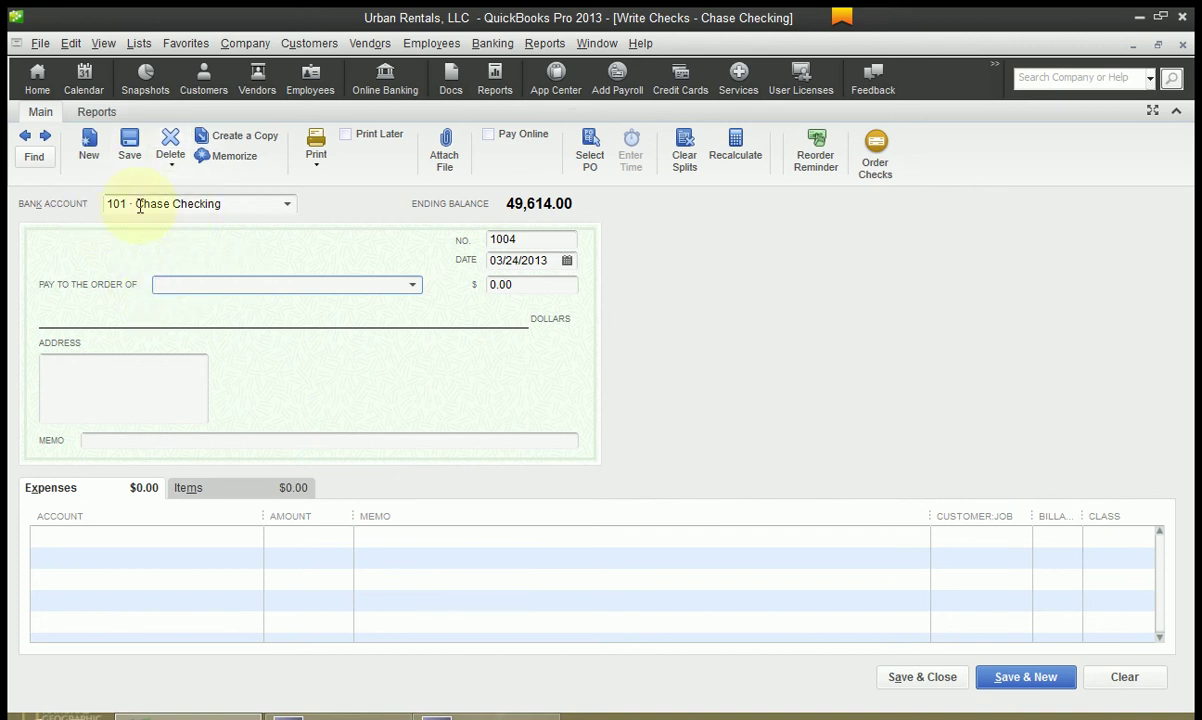
Move forward and backward through the blank check's fields to examine where entry starts and the order of the fields
key("Tab")
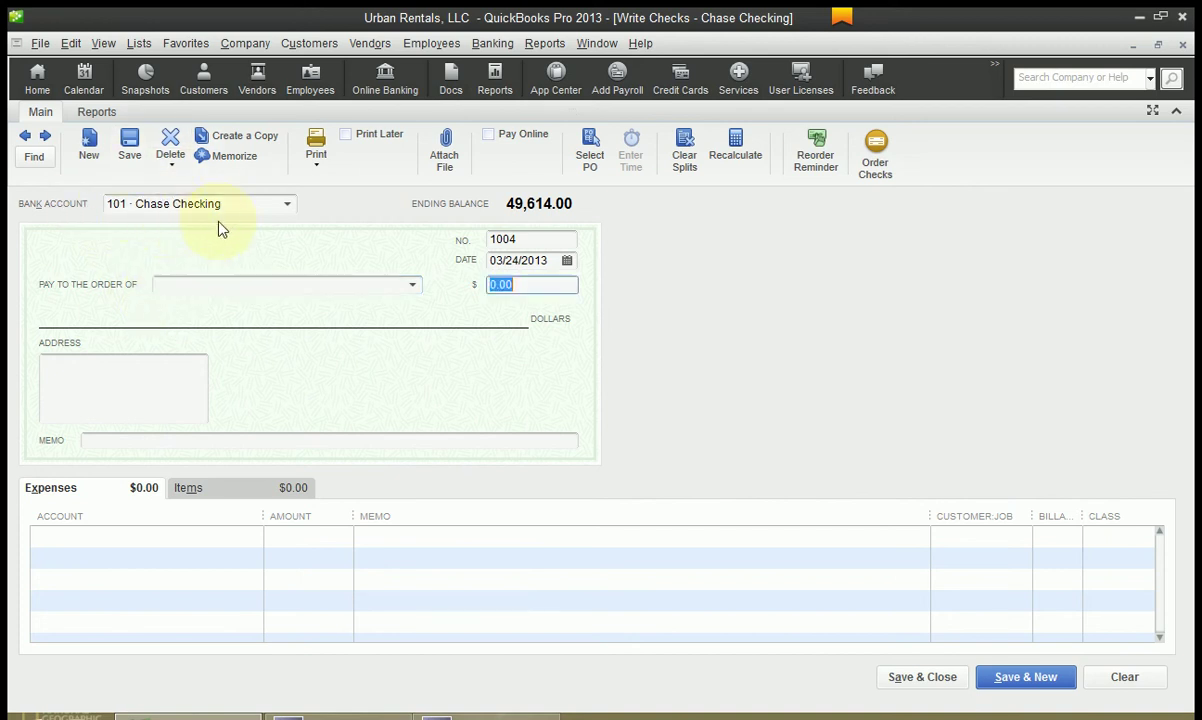
key("Tab")
key("shift+Tab")
key("shift+Tab")
key("Tab")
key("Tab")
key("Tab")
key("shift+Tab")
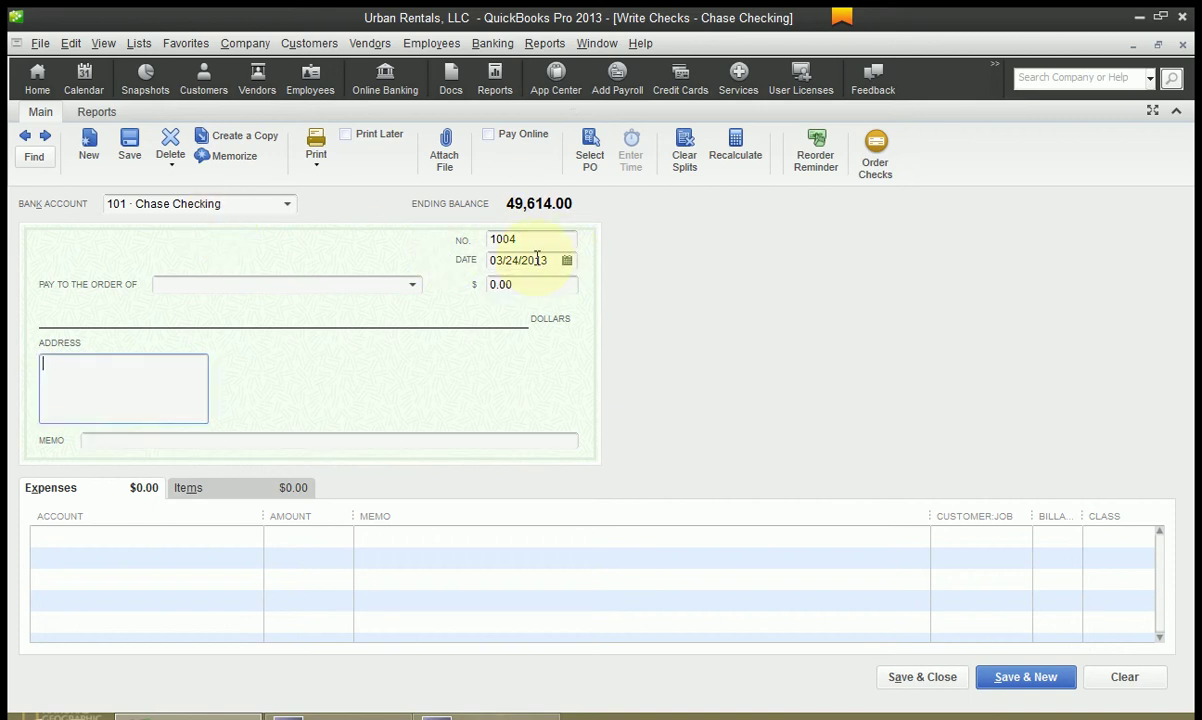
key("shift+Tab")
key("shift+Tab")
key("shift+Tab")
key("shift+Tab")
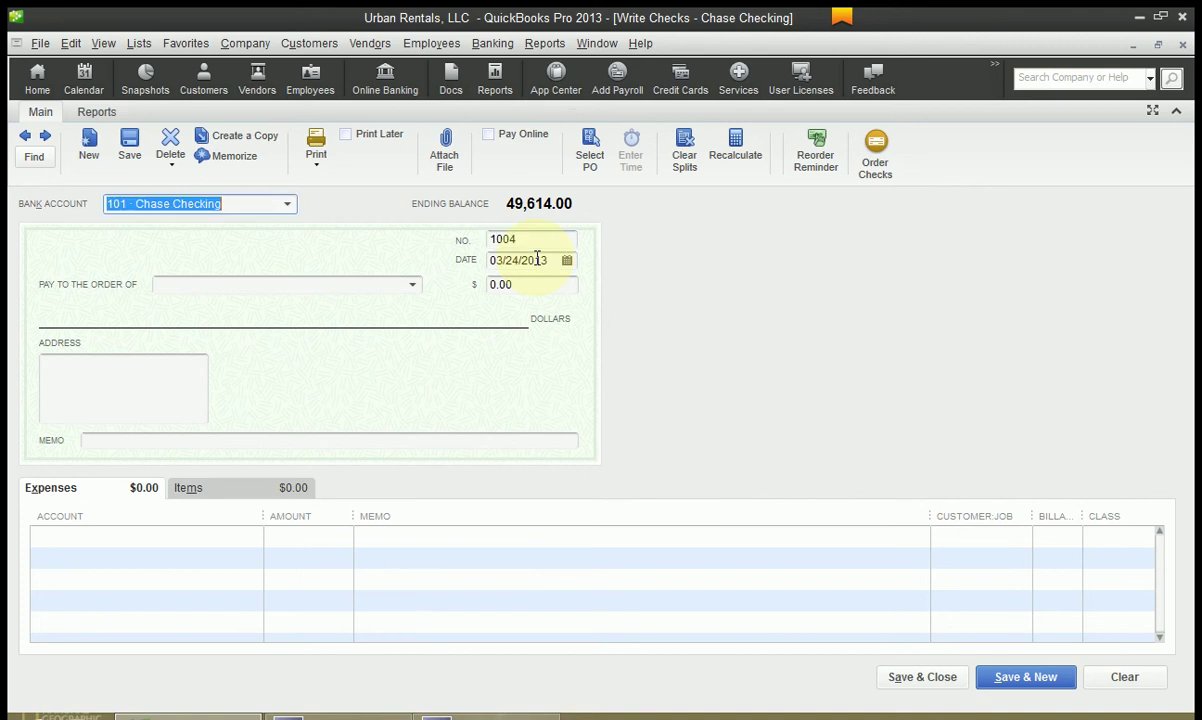
key("Tab")
key("Tab")
key("Tab")
key("shift+Tab")
key("shift+Tab")
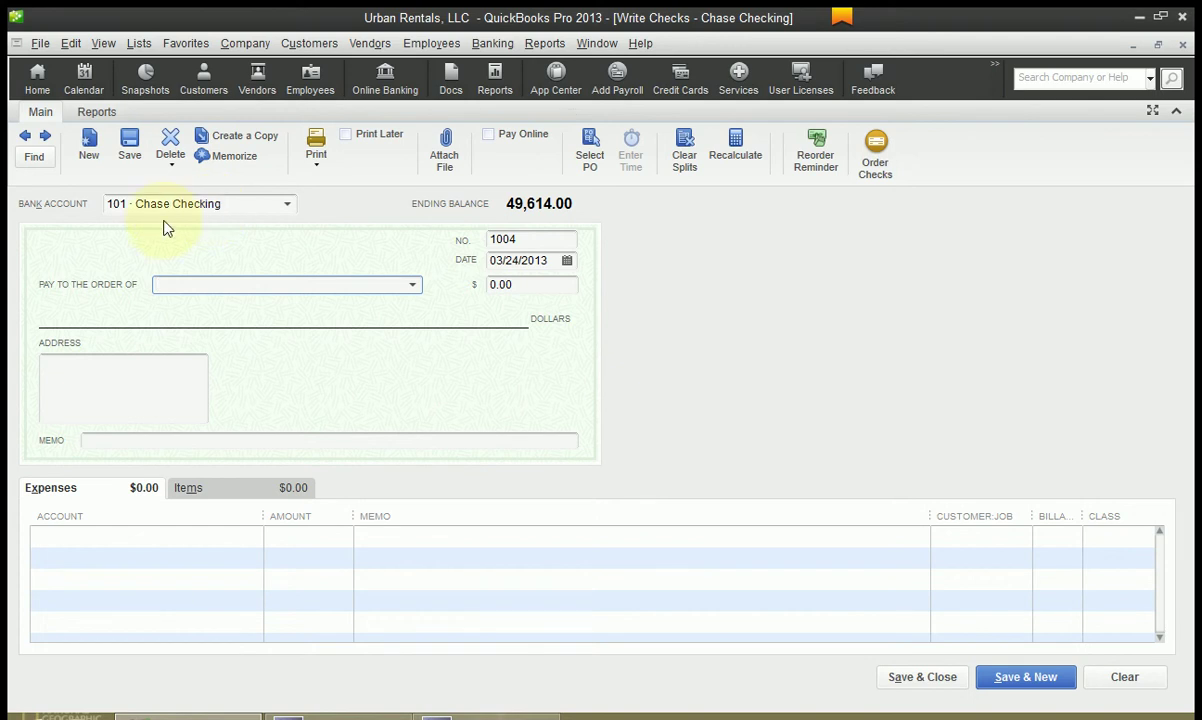
Turn off starting with the payee field in the company Checking preferences, keep the duplicate check number warning on, and save
left_click(68, 46)
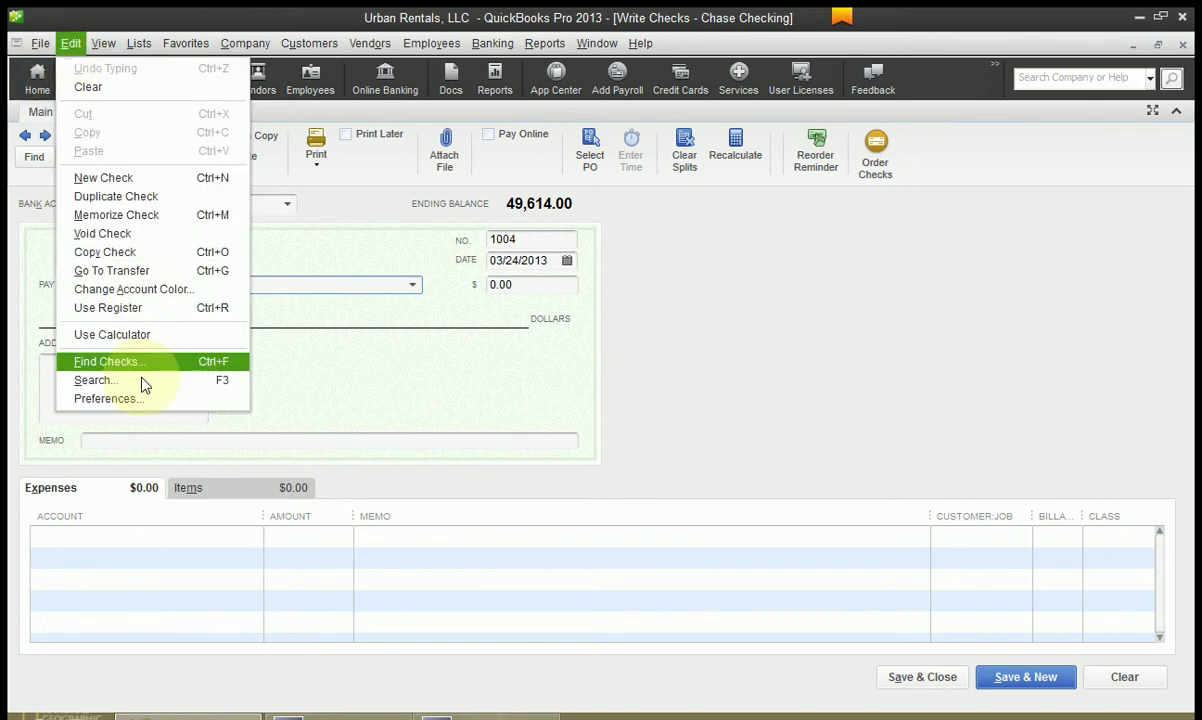
left_click(118, 399)
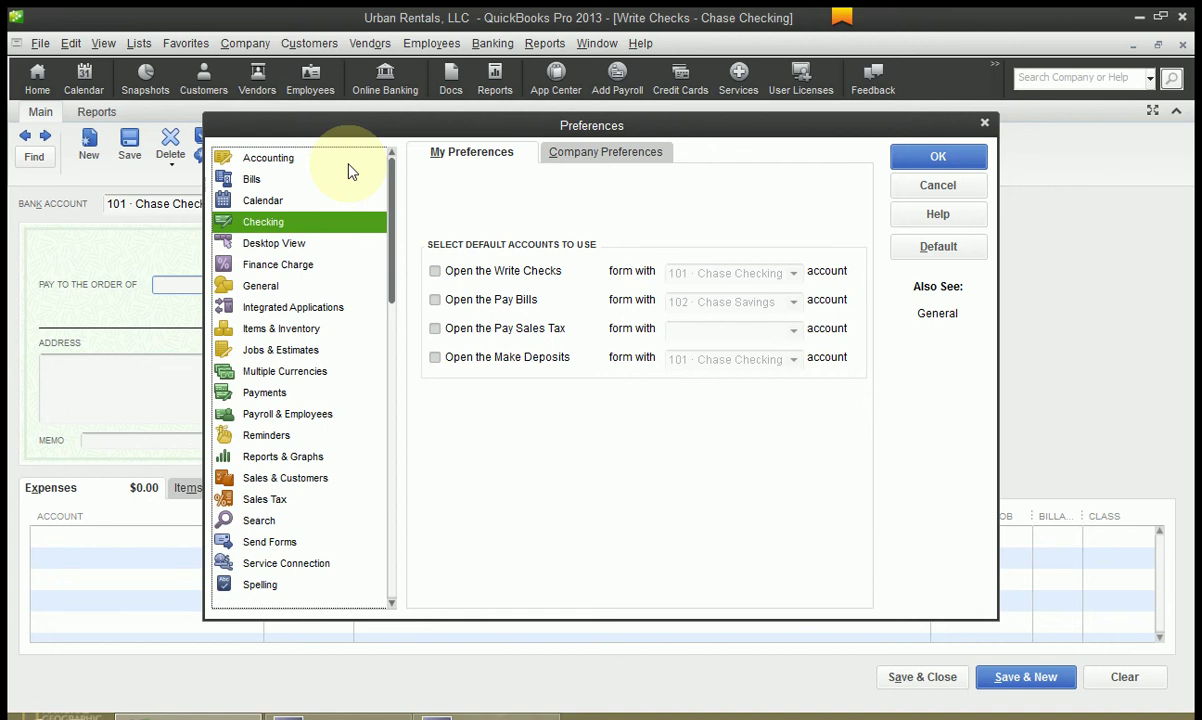
left_click(610, 152)
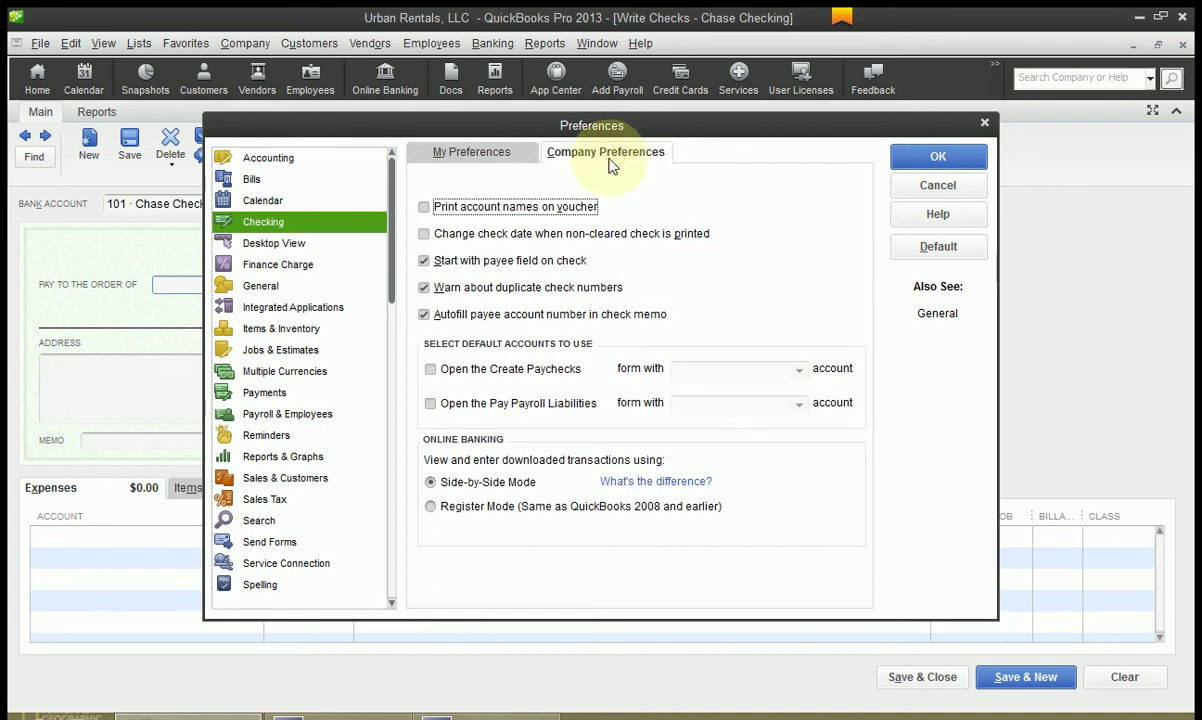
left_click(424, 262)
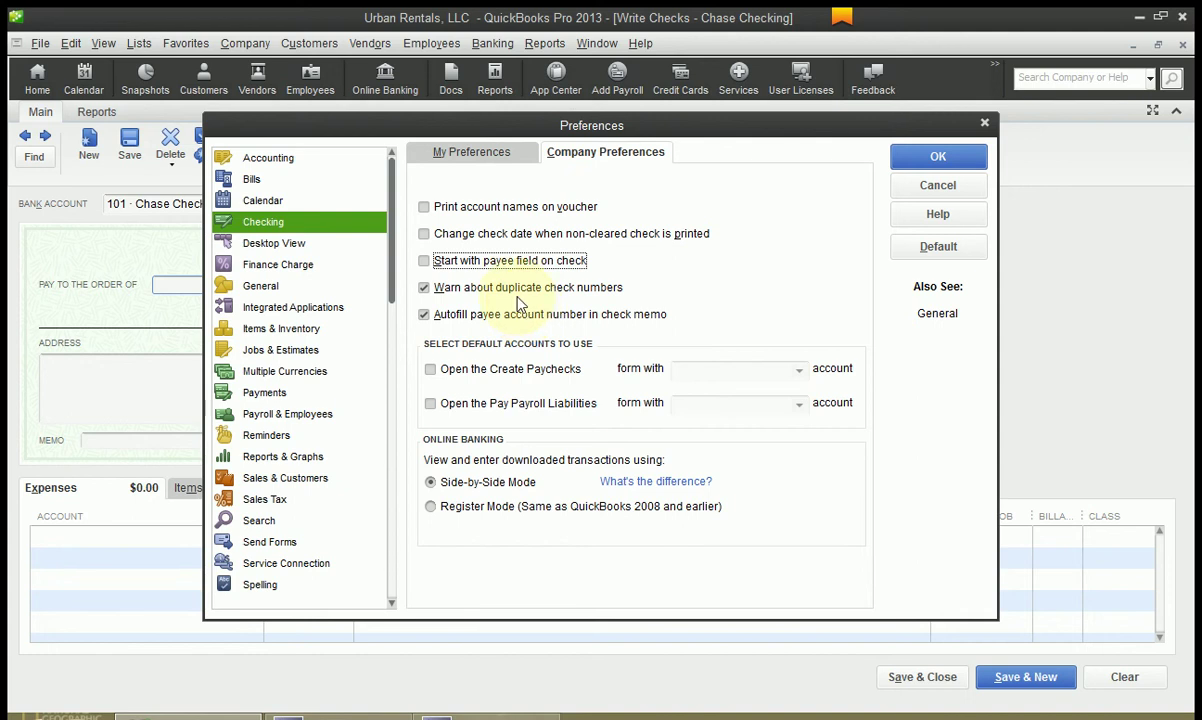
left_click(470, 287)
left_click(433, 292)
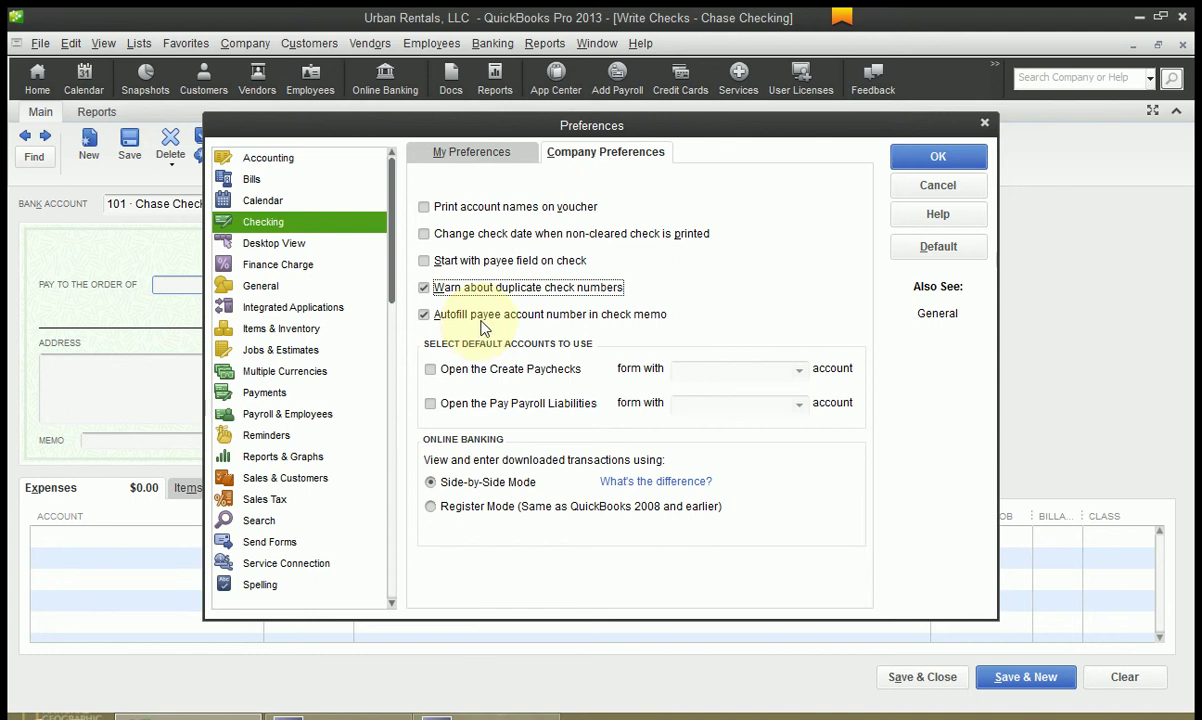
left_click(946, 162)
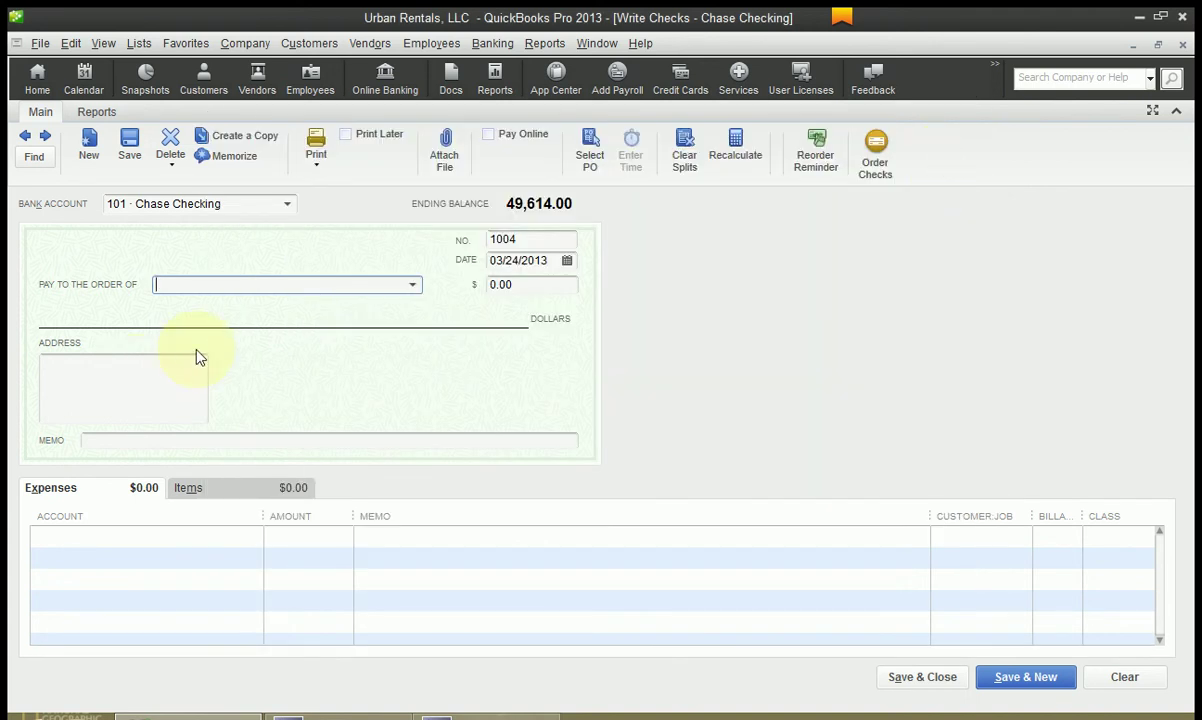
Enter Gary's Landscaping as the payee of the new check
type("Gary's Landscaping")
left_click(197, 352)
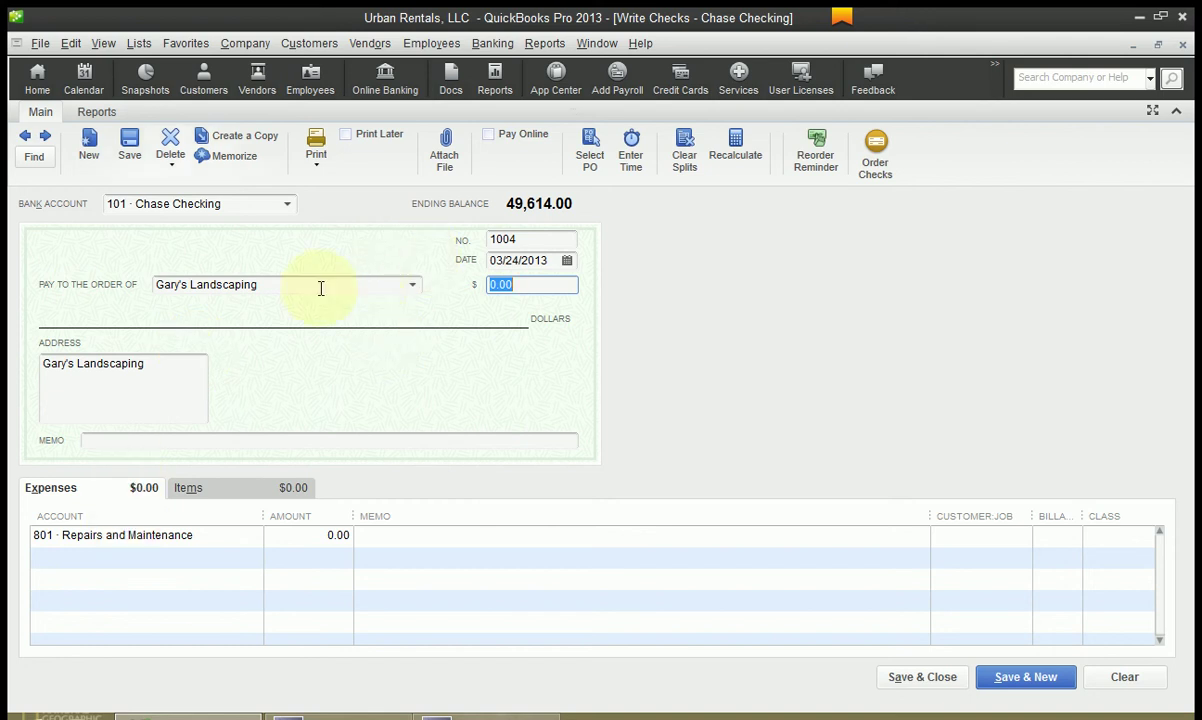
Open the Gary's Landscaping vendor record for editing and examine its tax and payment settings
left_click(262, 84)
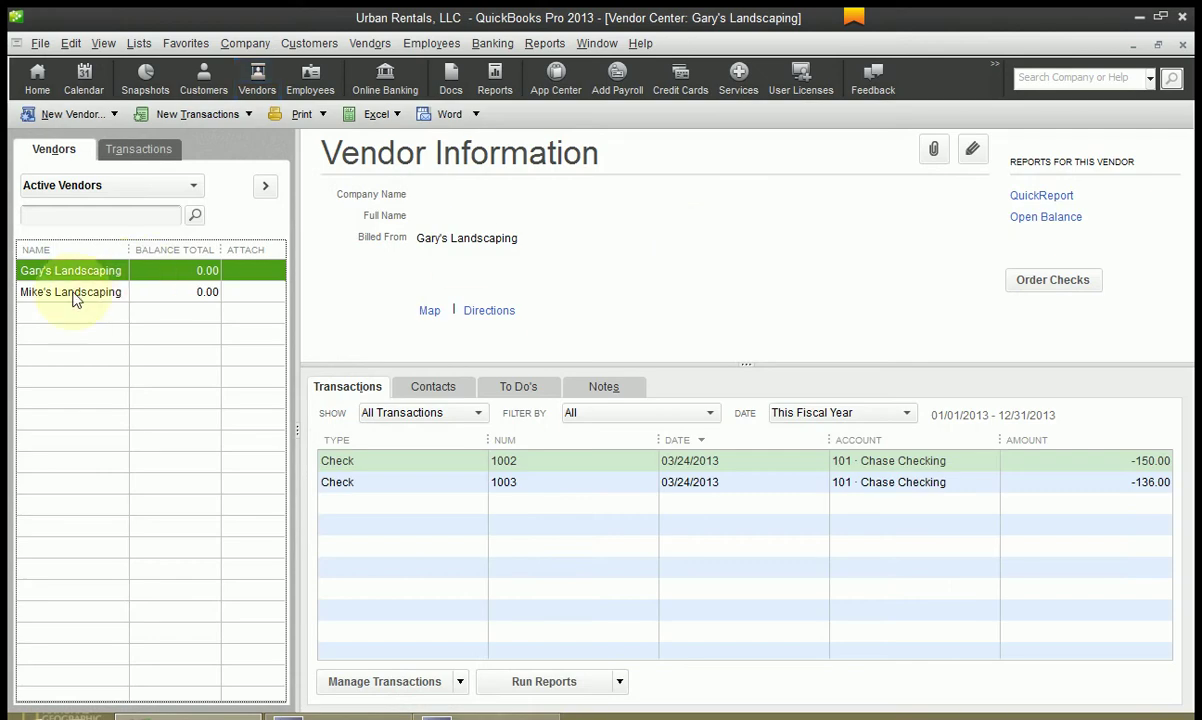
left_click(75, 297)
left_click(71, 264)
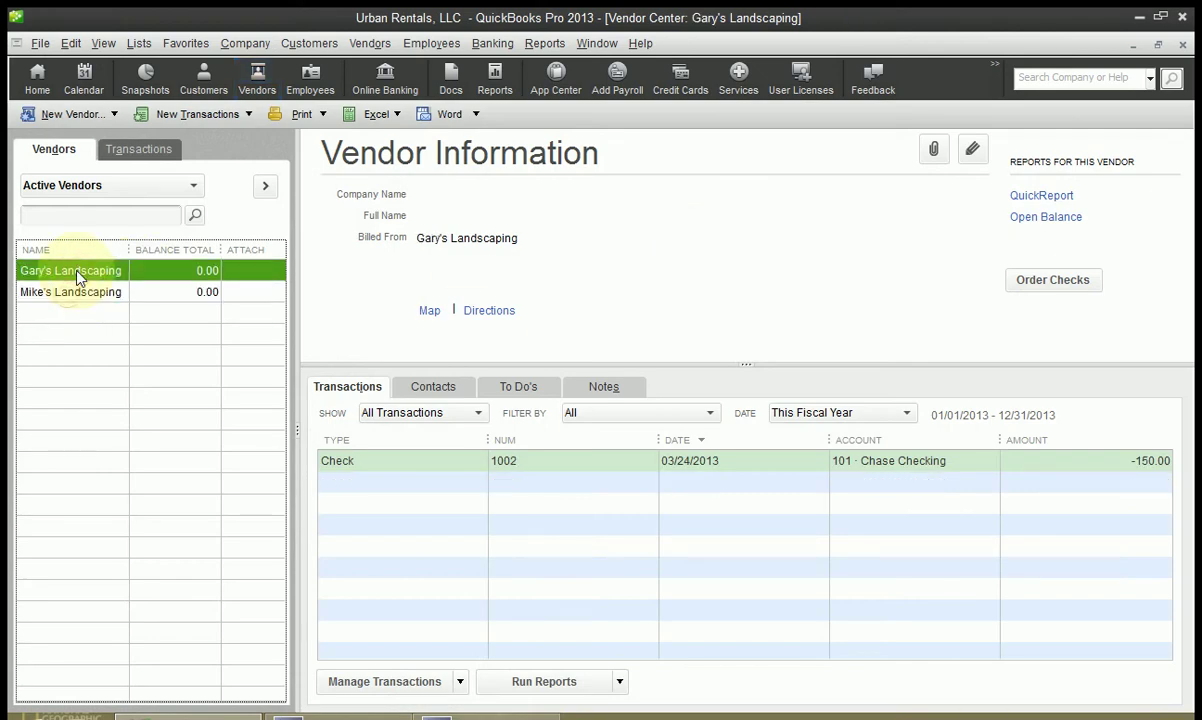
left_click(971, 148)
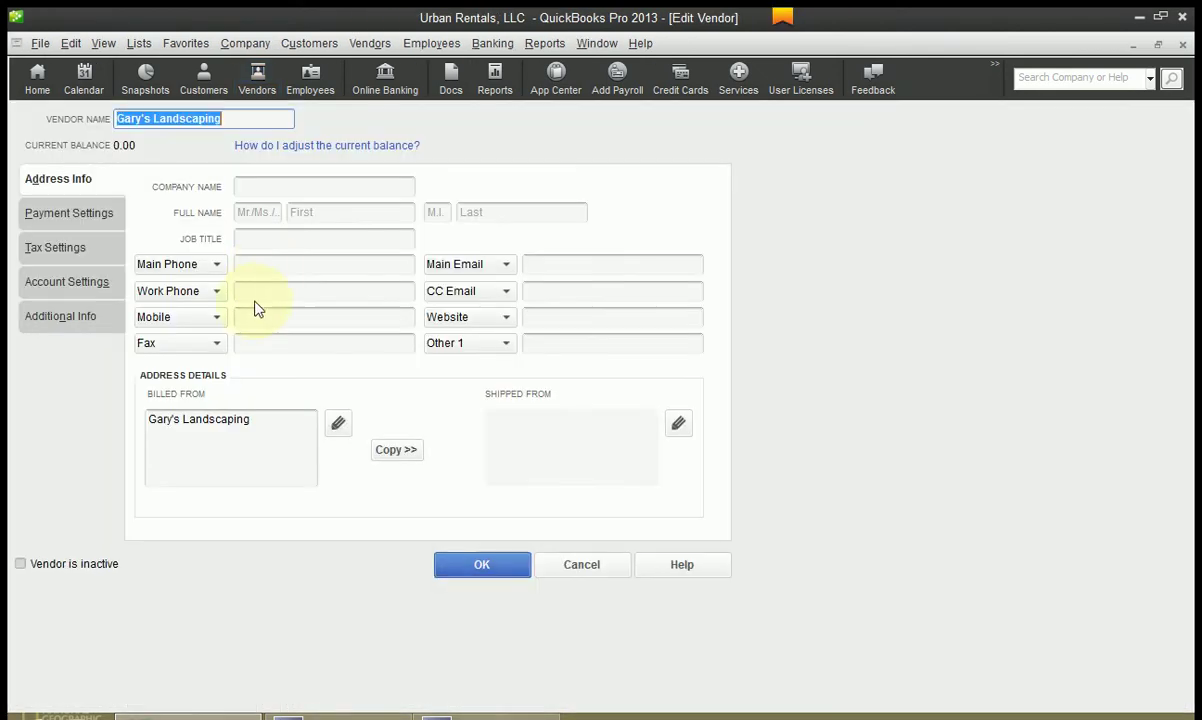
left_click(70, 283)
left_click(82, 238)
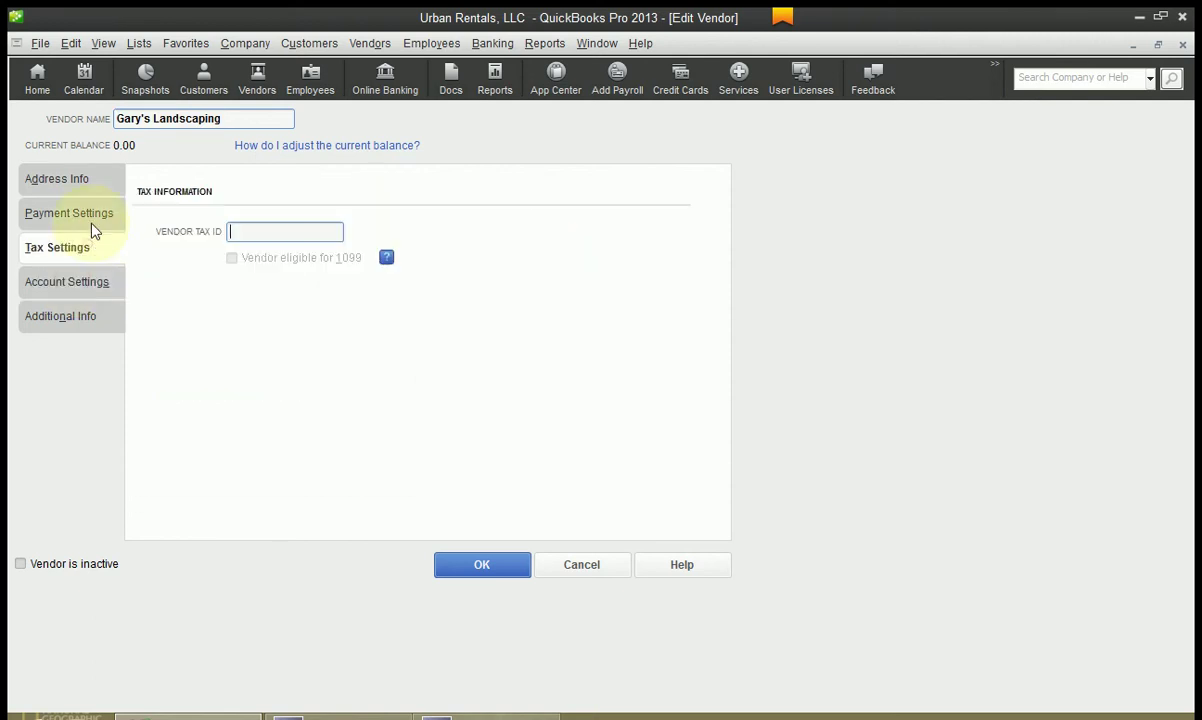
left_click(85, 209)
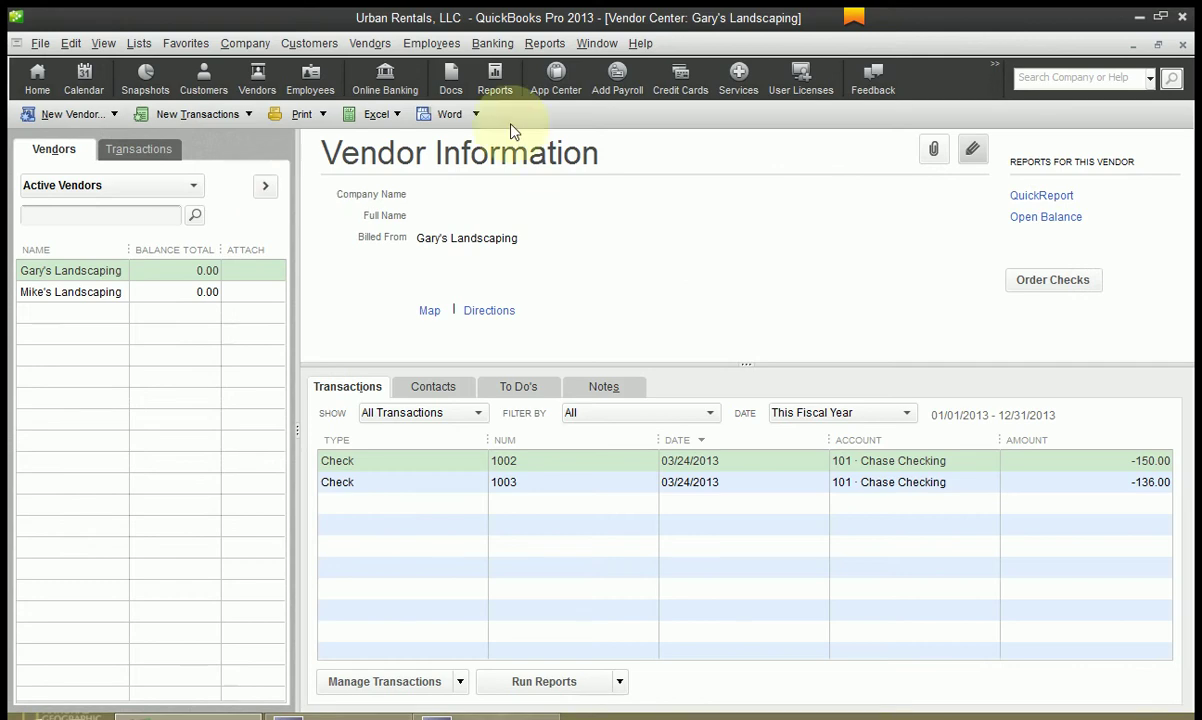
Enter an account number in the payment settings of the Gary's Landscaping vendor record and save the vendor
left_click(70, 276)
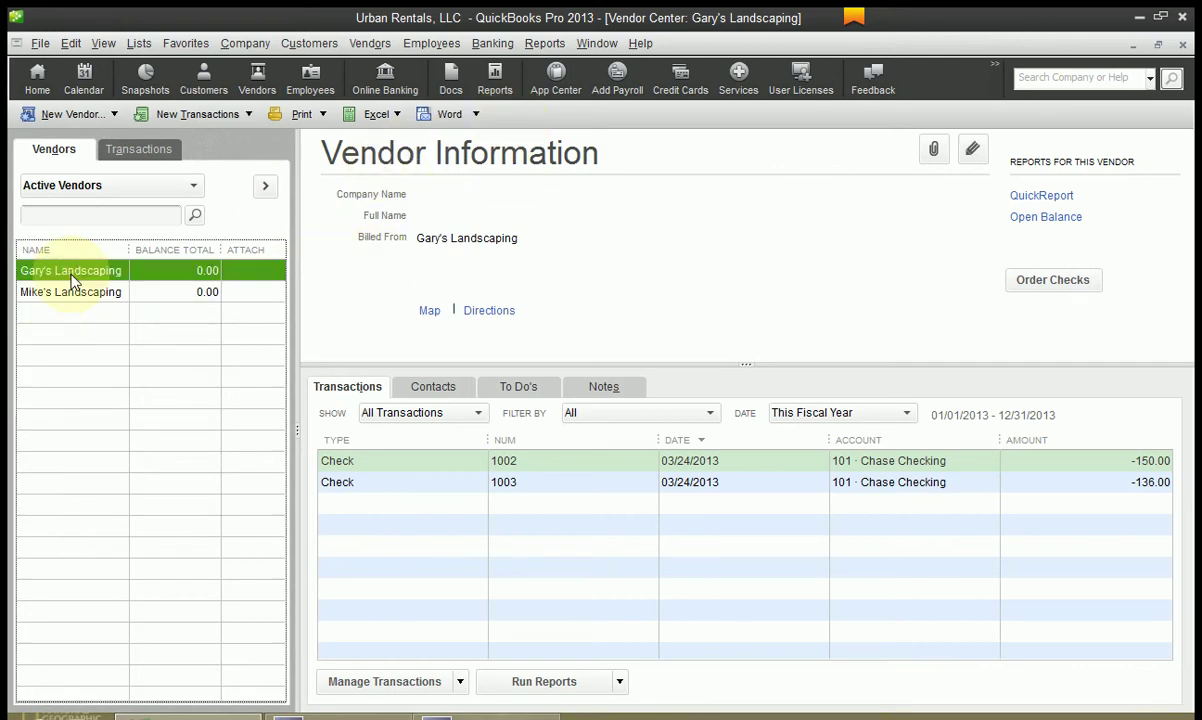
double_click(70, 276)
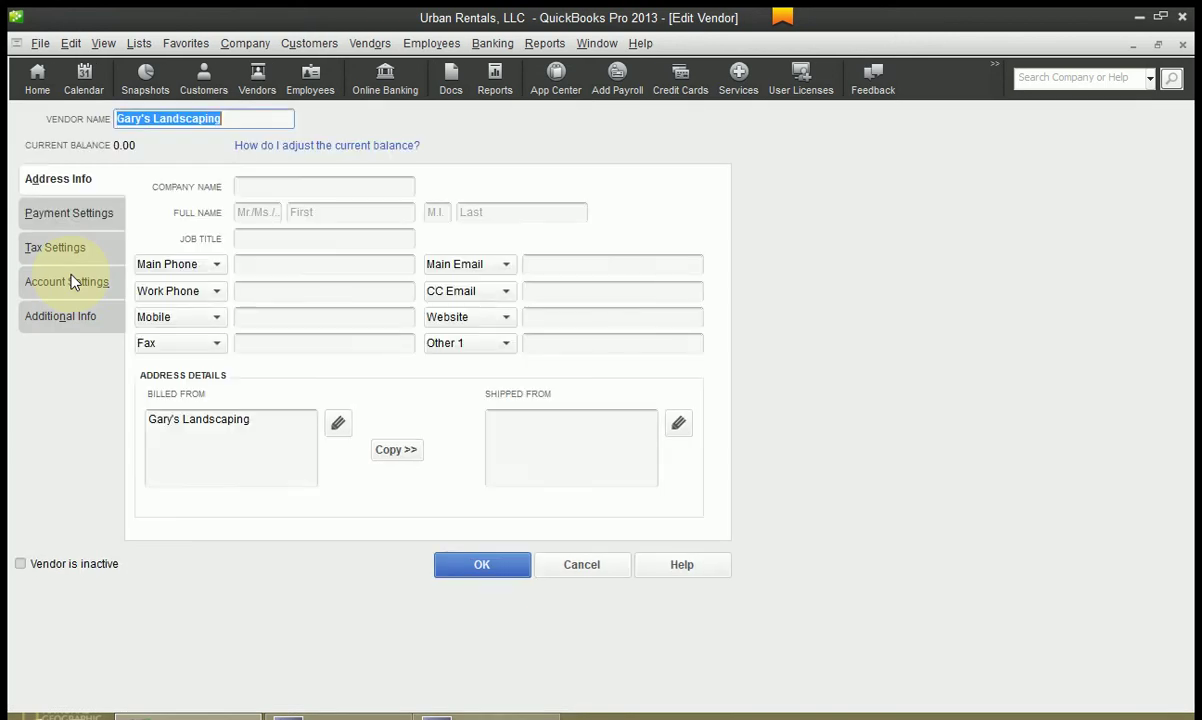
left_click(58, 210)
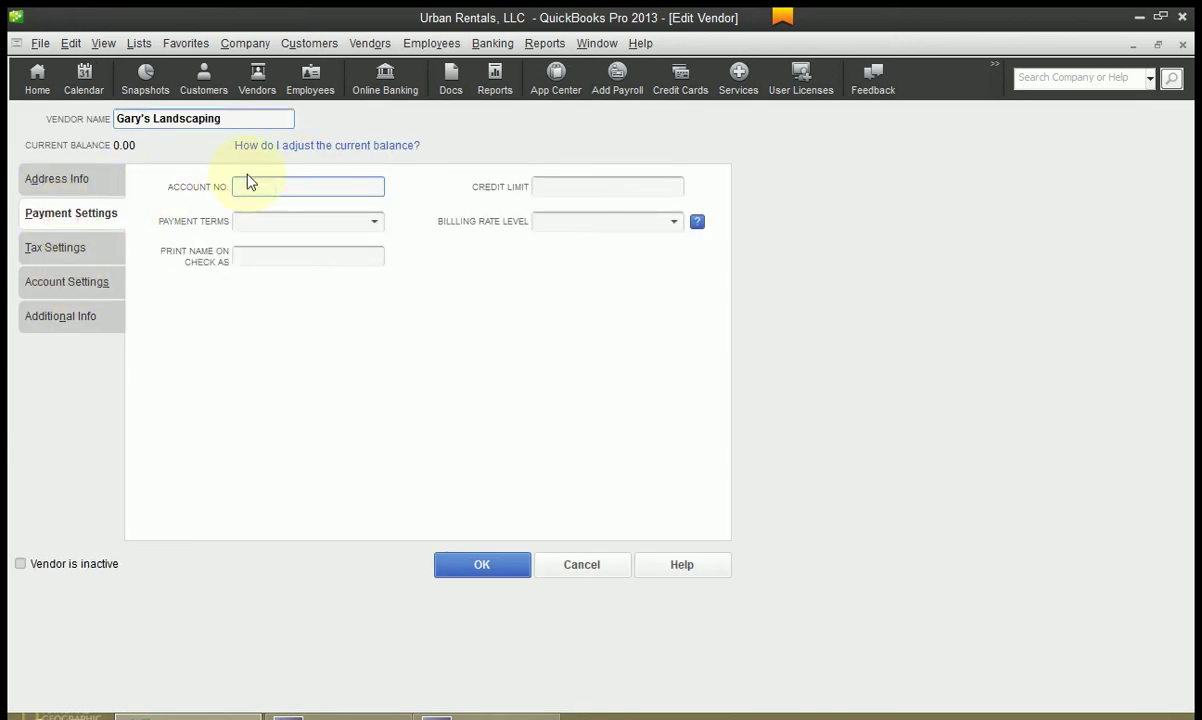
type("32")
left_click(492, 568)
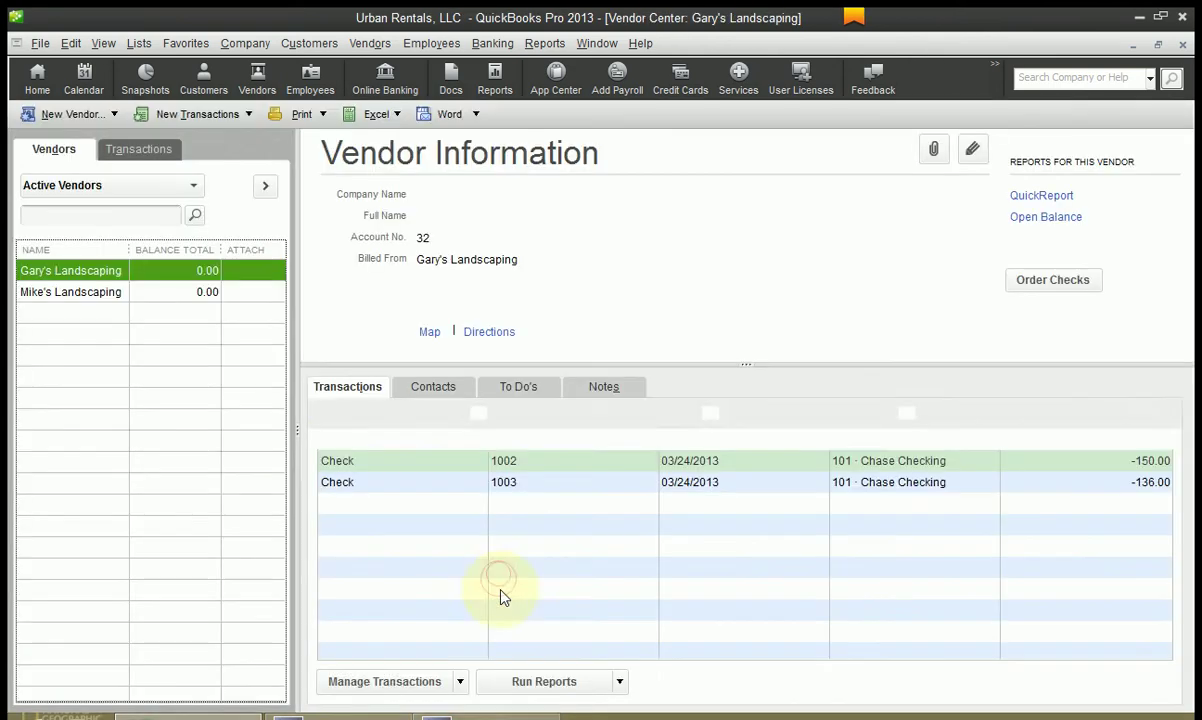
Return to the open check, discard it unrecorded, and start a new check payable to Gary's Landscaping
key("ctrl+w")
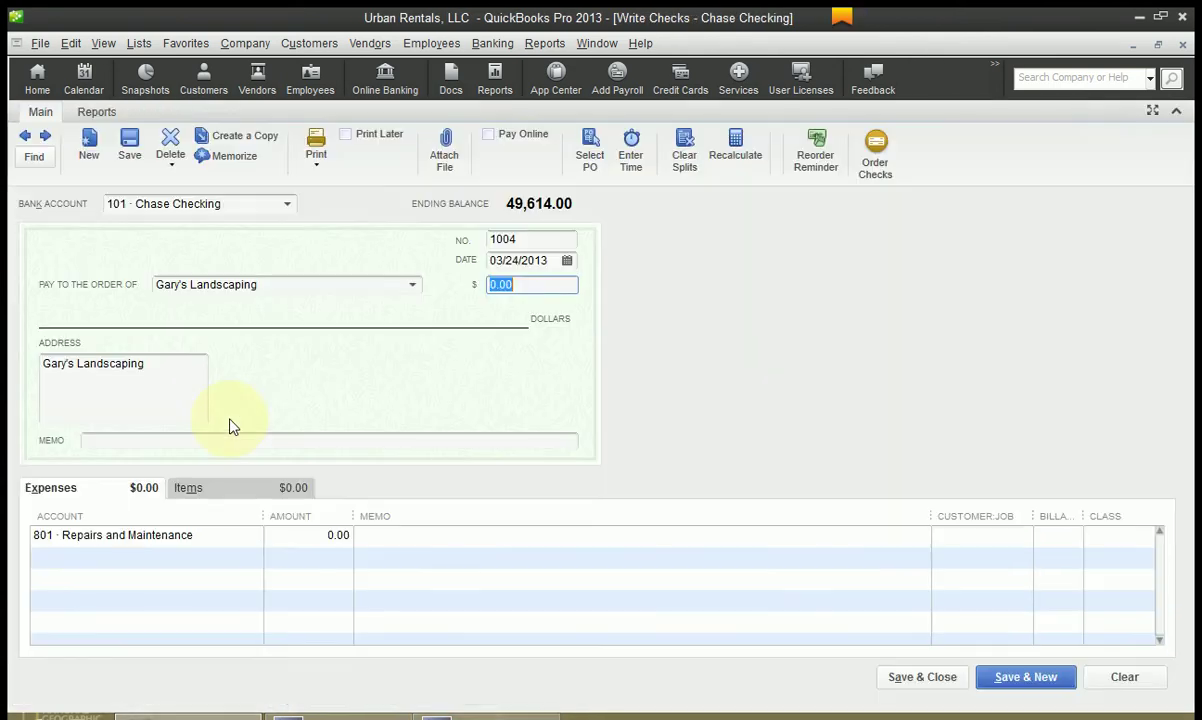
left_click(1182, 43)
left_click(598, 246)
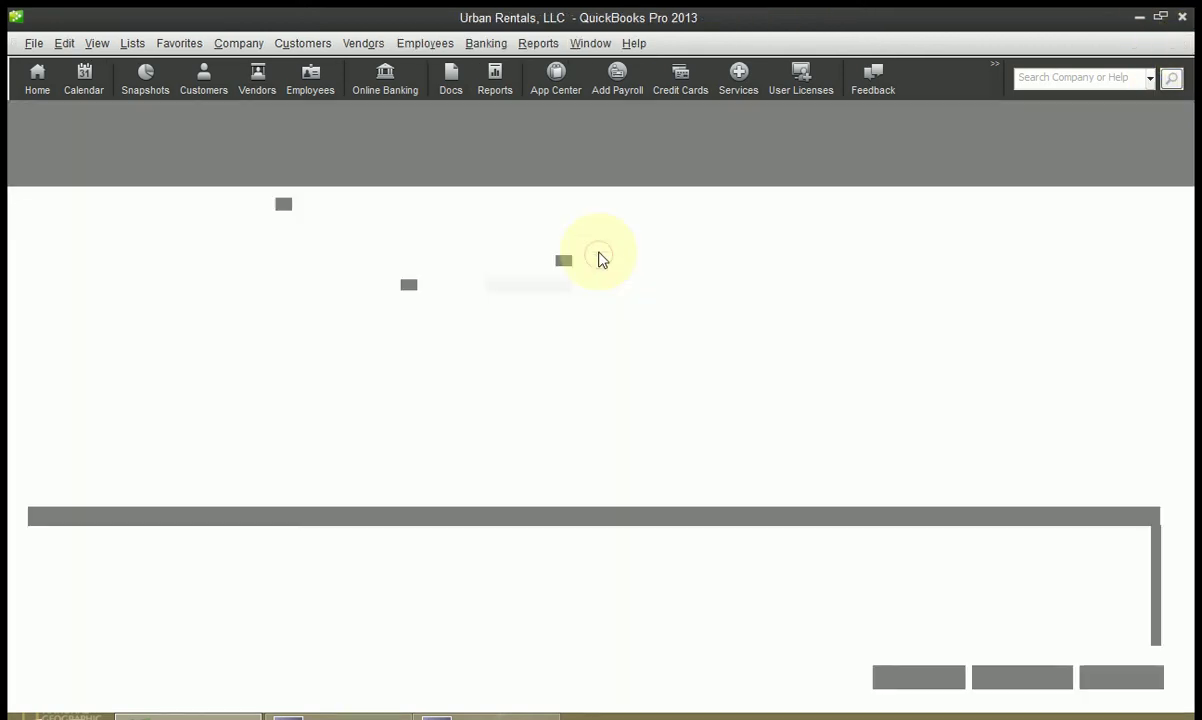
key("ctrl+w")
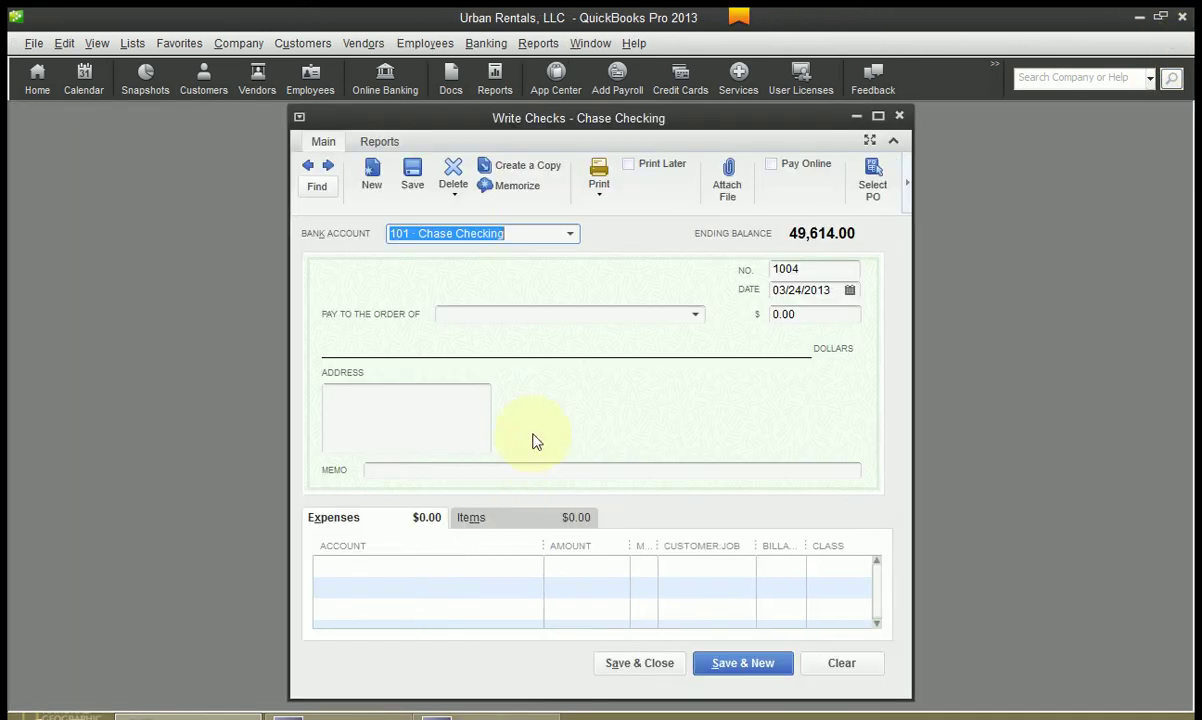
left_click(873, 114)
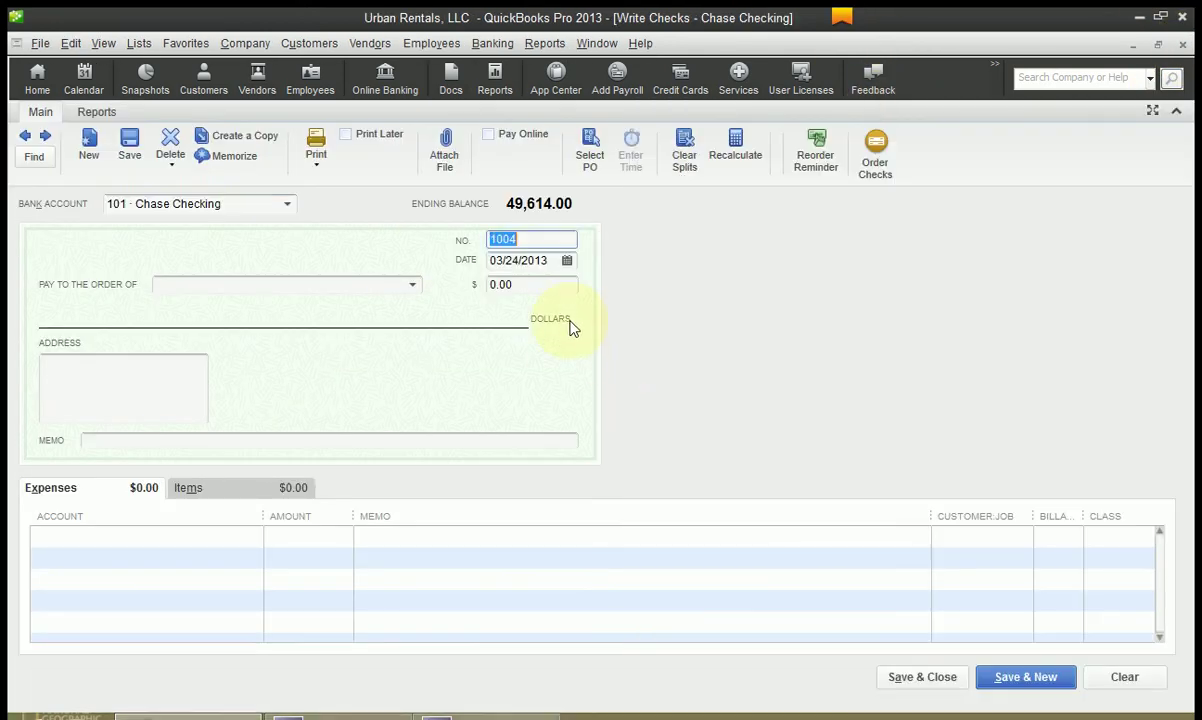
type("Gary's Landscaping")
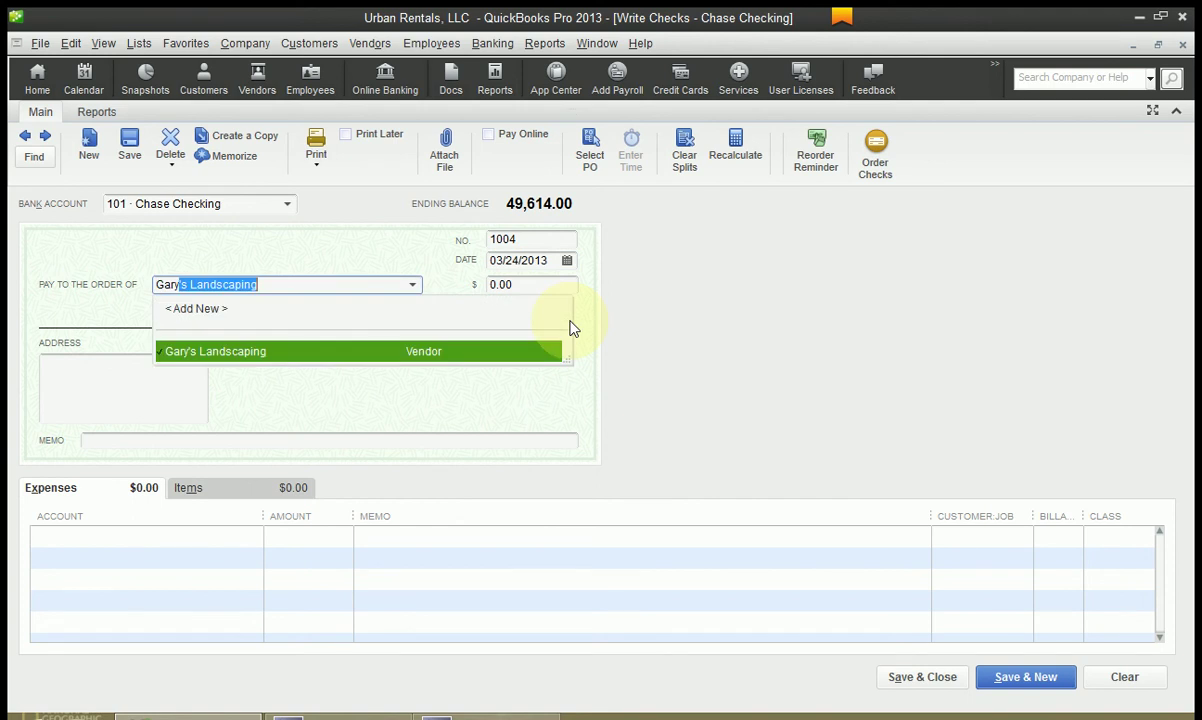
key("Tab")
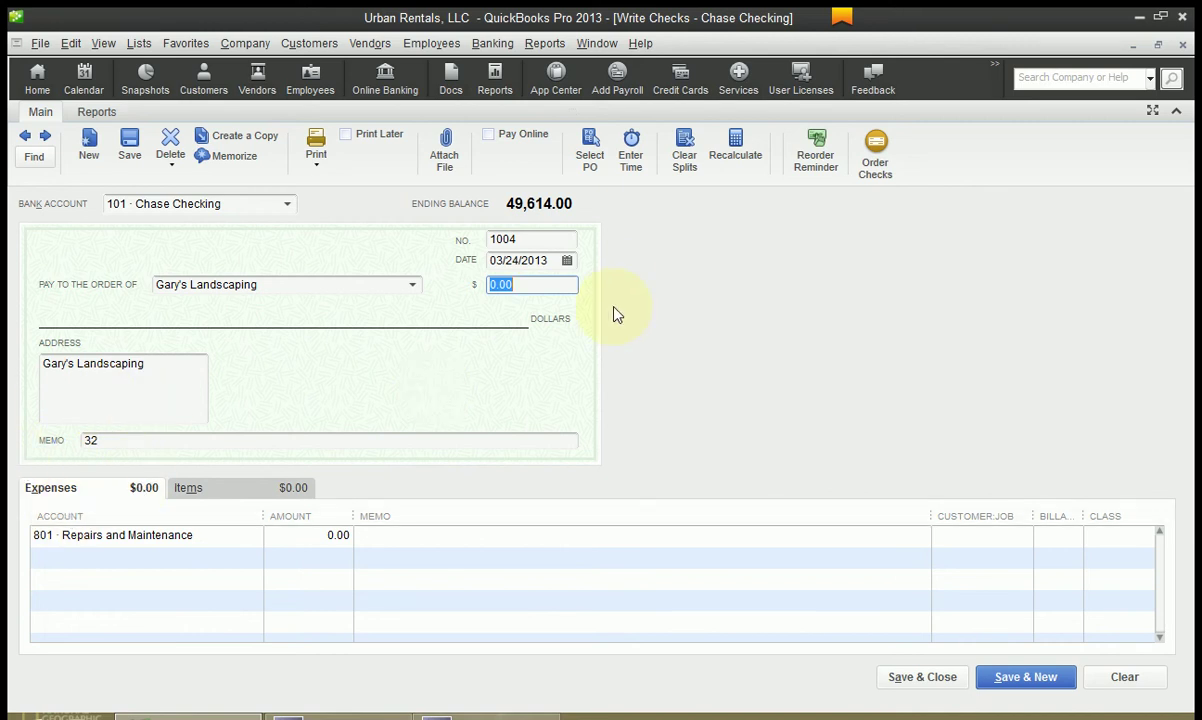
Add the prefix "Acct #" before the account number in the Gary's Landscaping payment settings and save the vendor
left_click(252, 74)
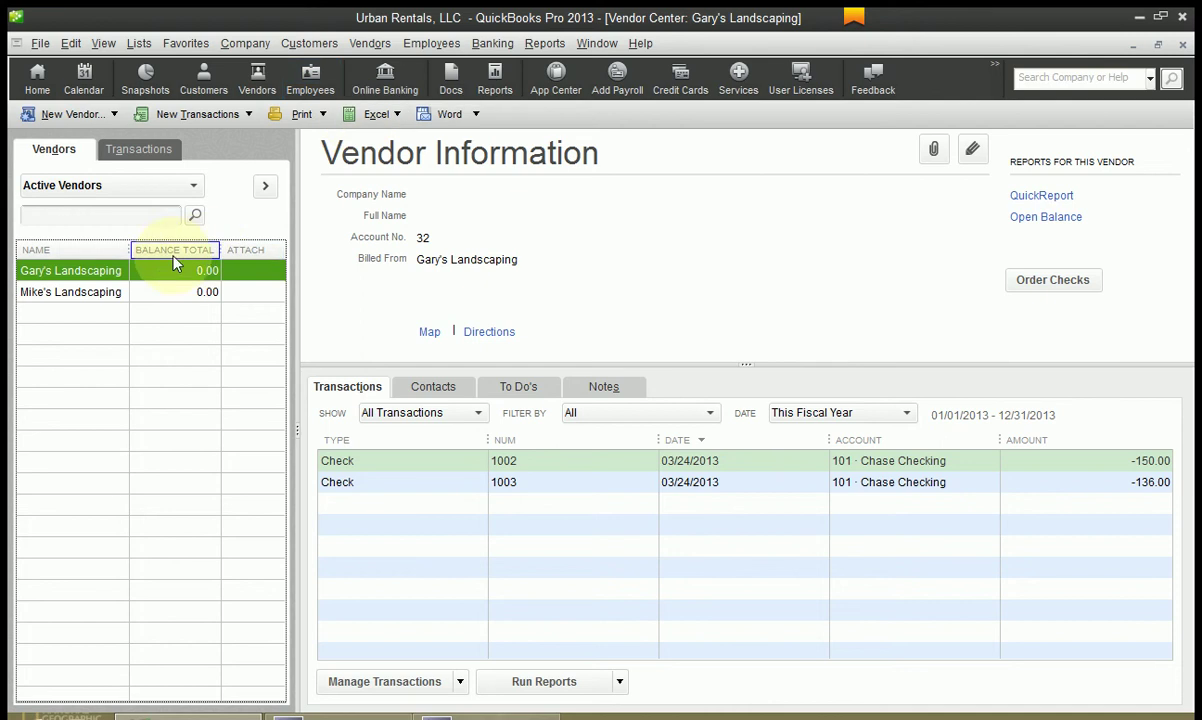
left_click(70, 290)
left_click(65, 268)
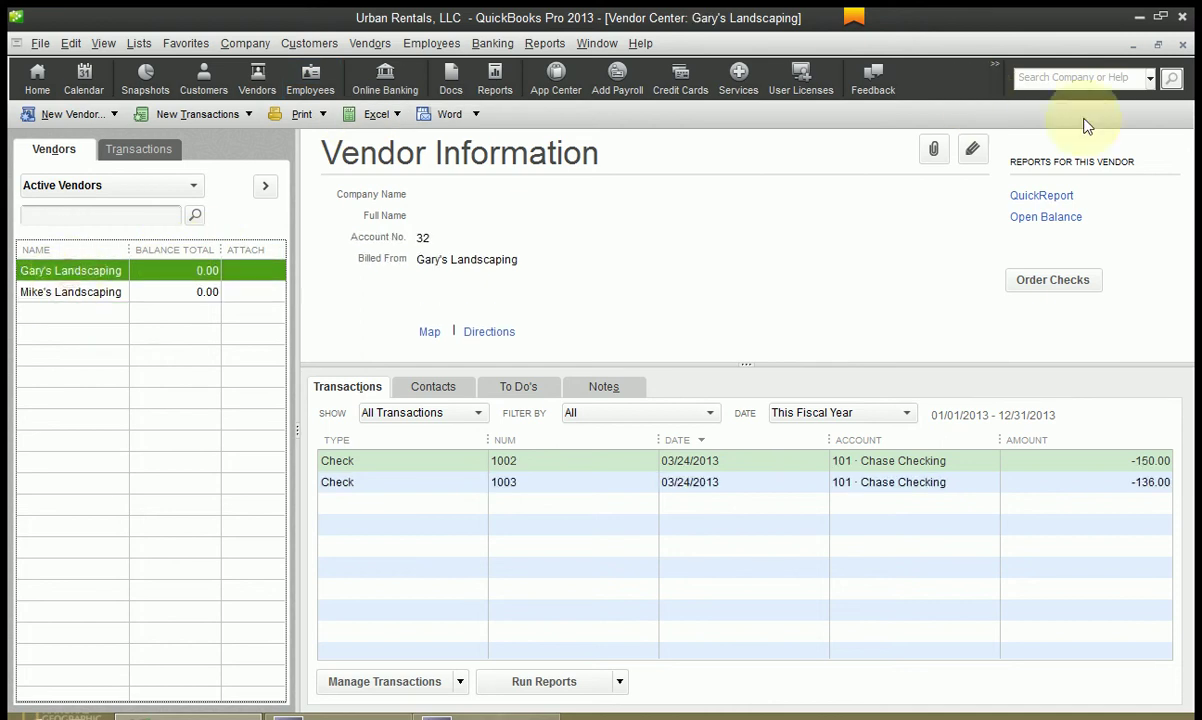
left_click(972, 152)
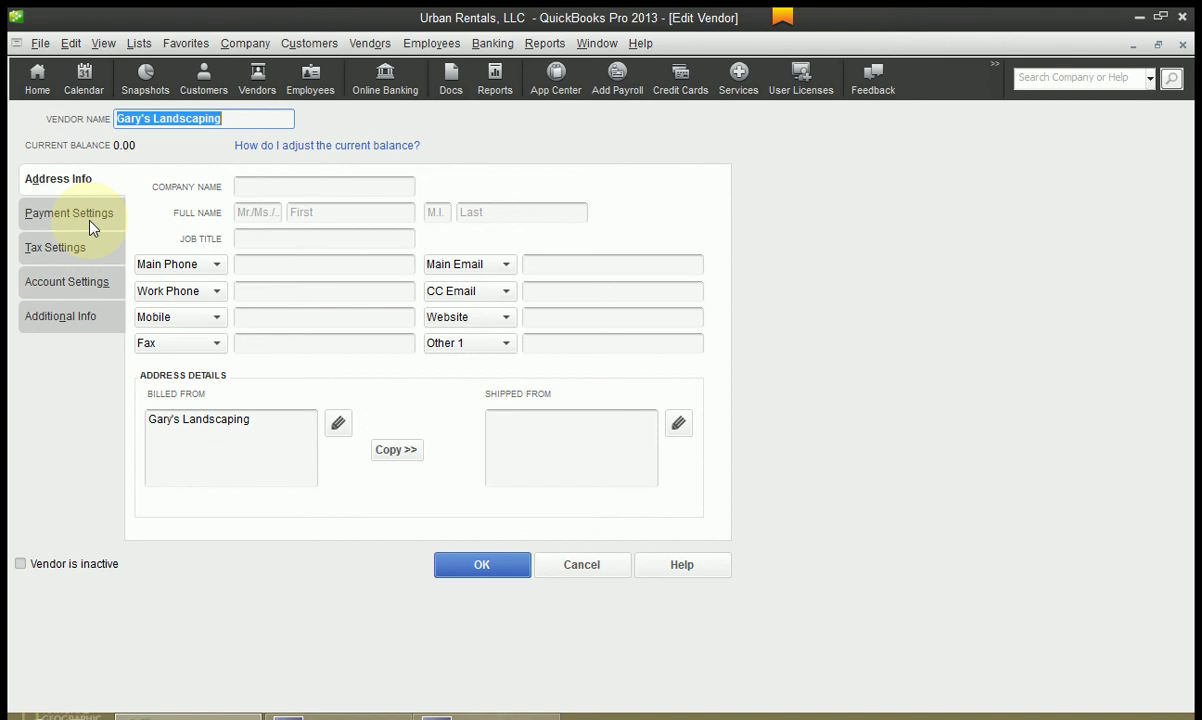
left_click(90, 228)
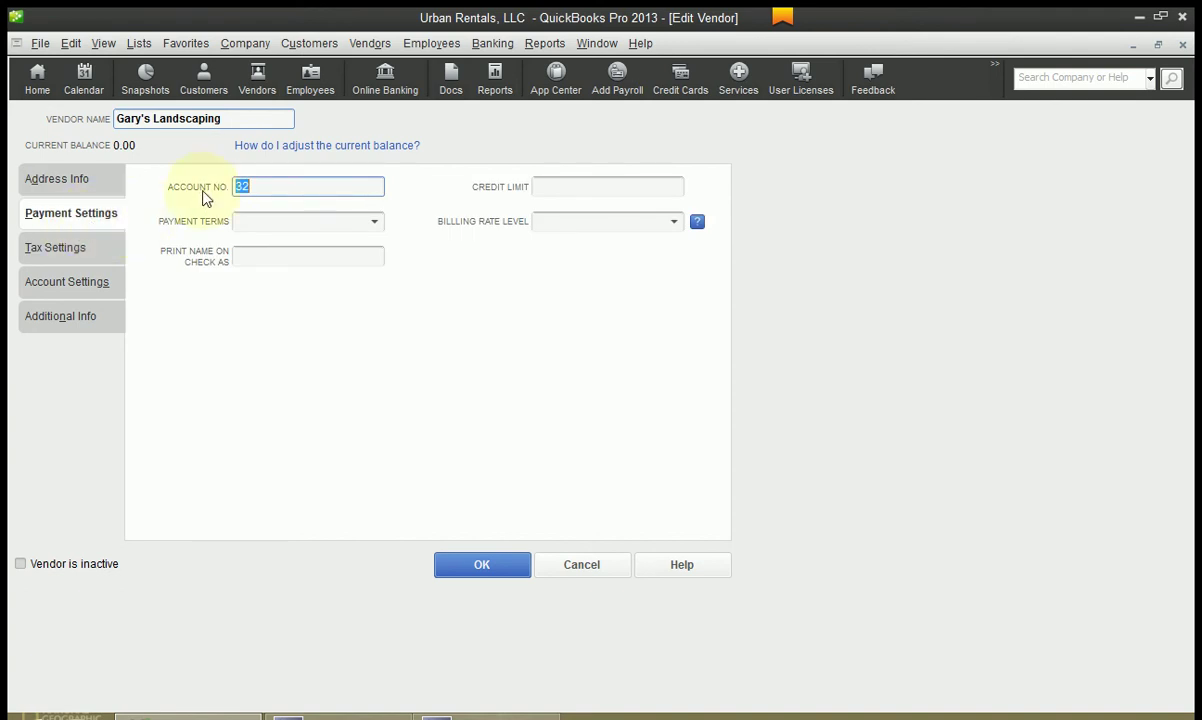
left_click(263, 184)
key("Home")
type("Acct #")
left_click(495, 583)
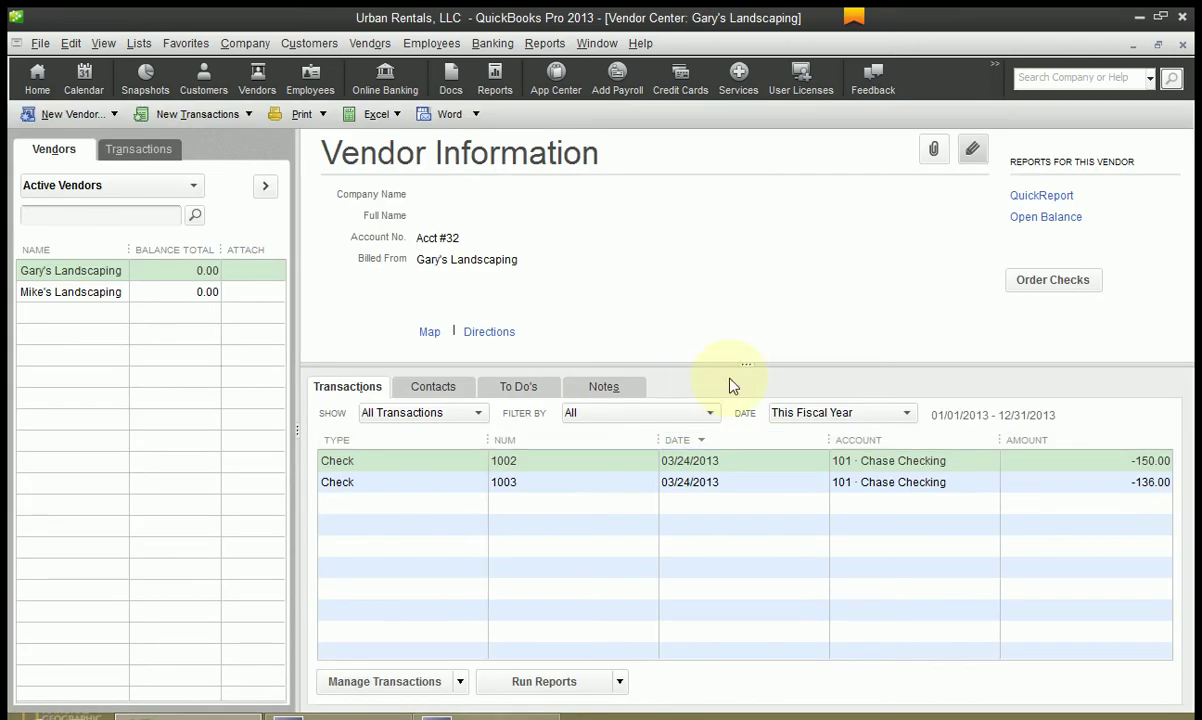
Discard the unrecorded check and fill in Gary's Landscaping as payee on a fresh check to test the memo autofill
key("ctrl+w")
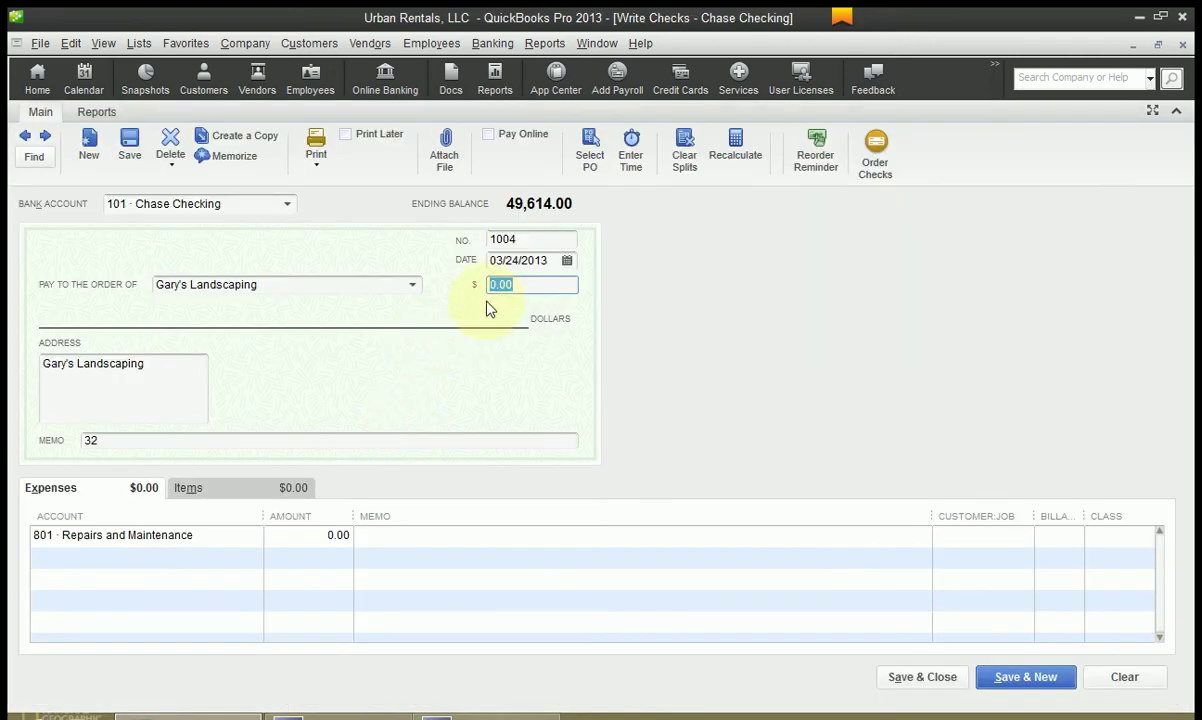
key("Escape")
left_click(600, 247)
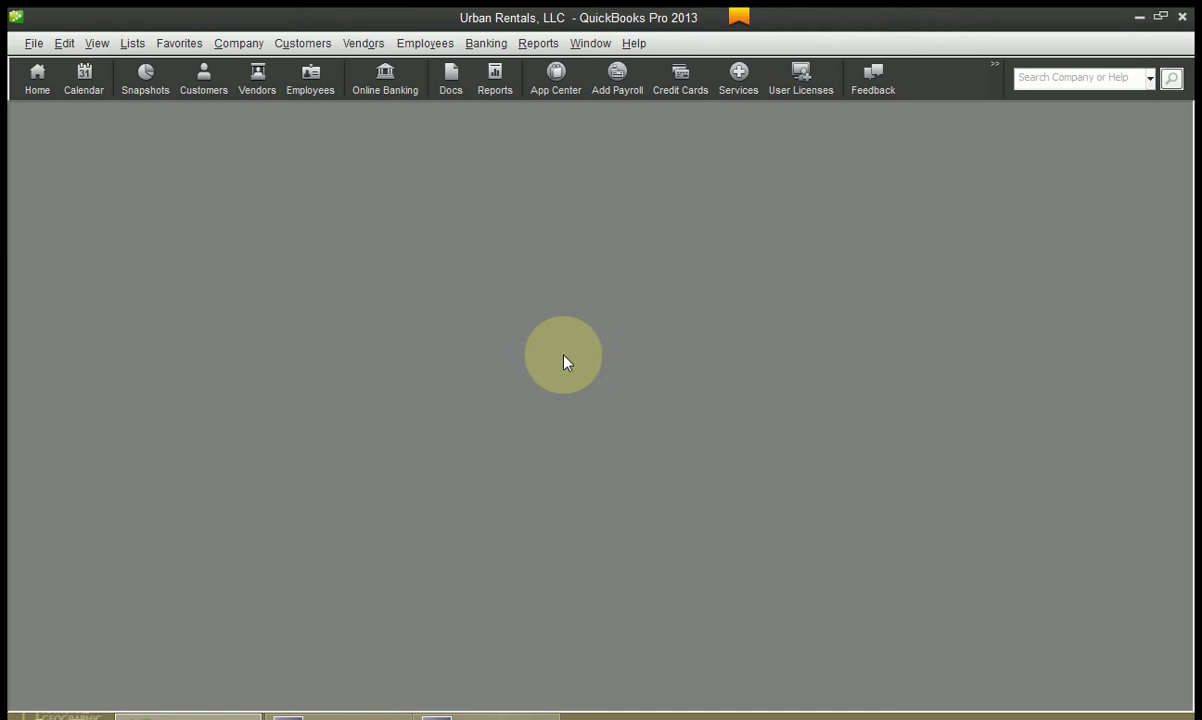
key("ctrl+w")
left_click(878, 116)
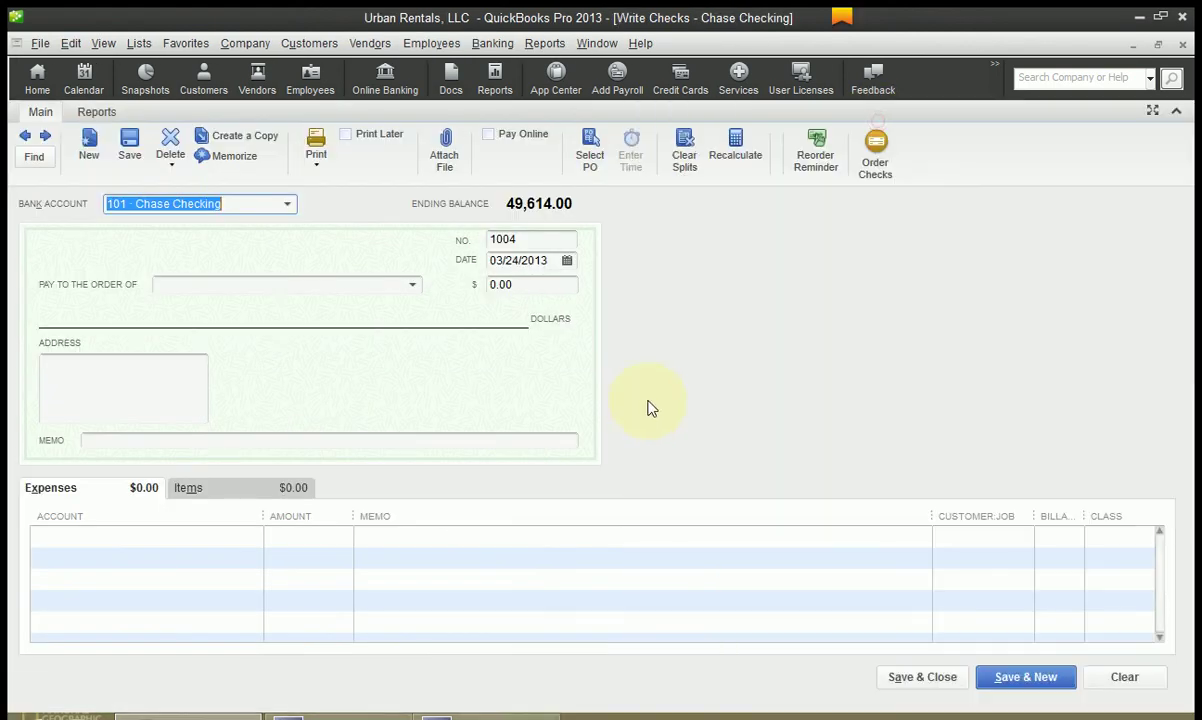
type("Gary's Landscaping")
key("Tab")
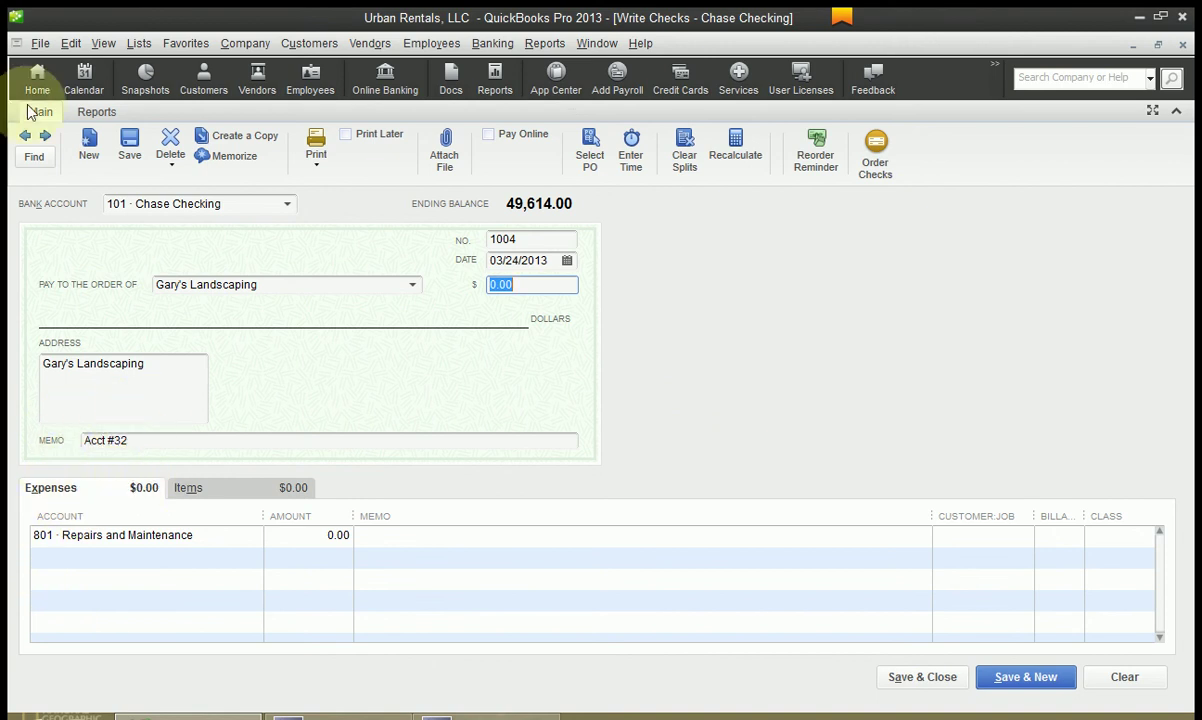
Open the Checking preferences and compare the default account options in the personal and company settings
left_click(71, 44)
left_click(205, 417)
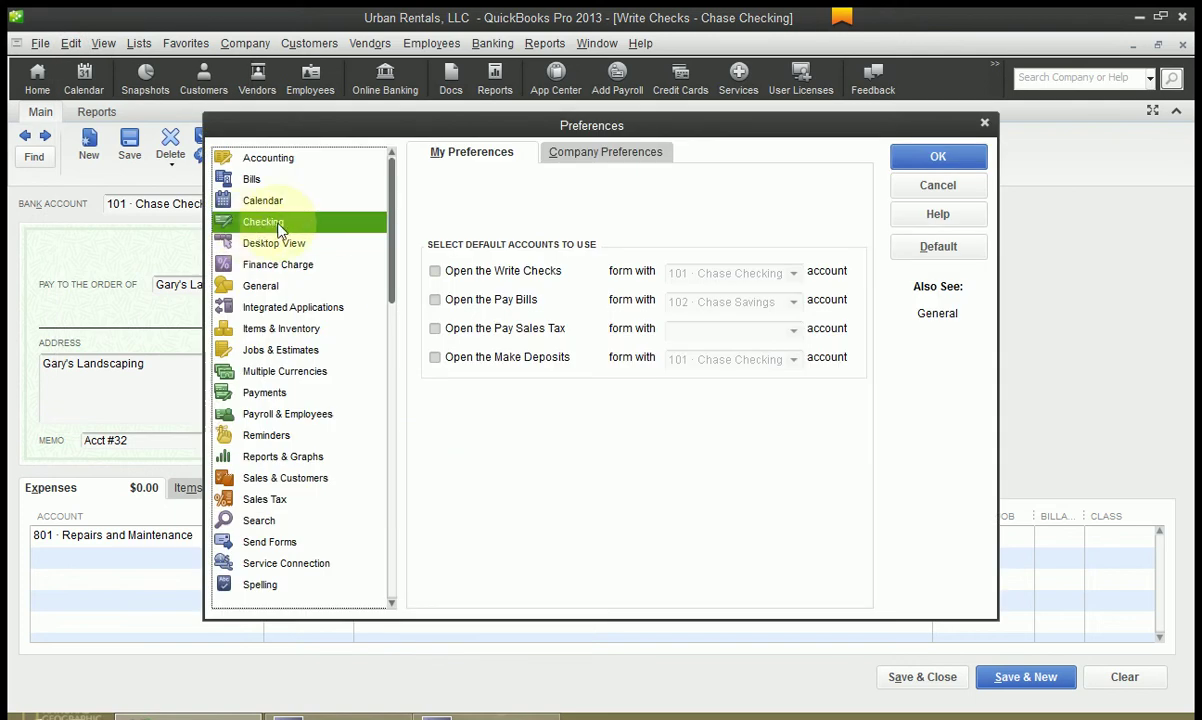
left_click(620, 158)
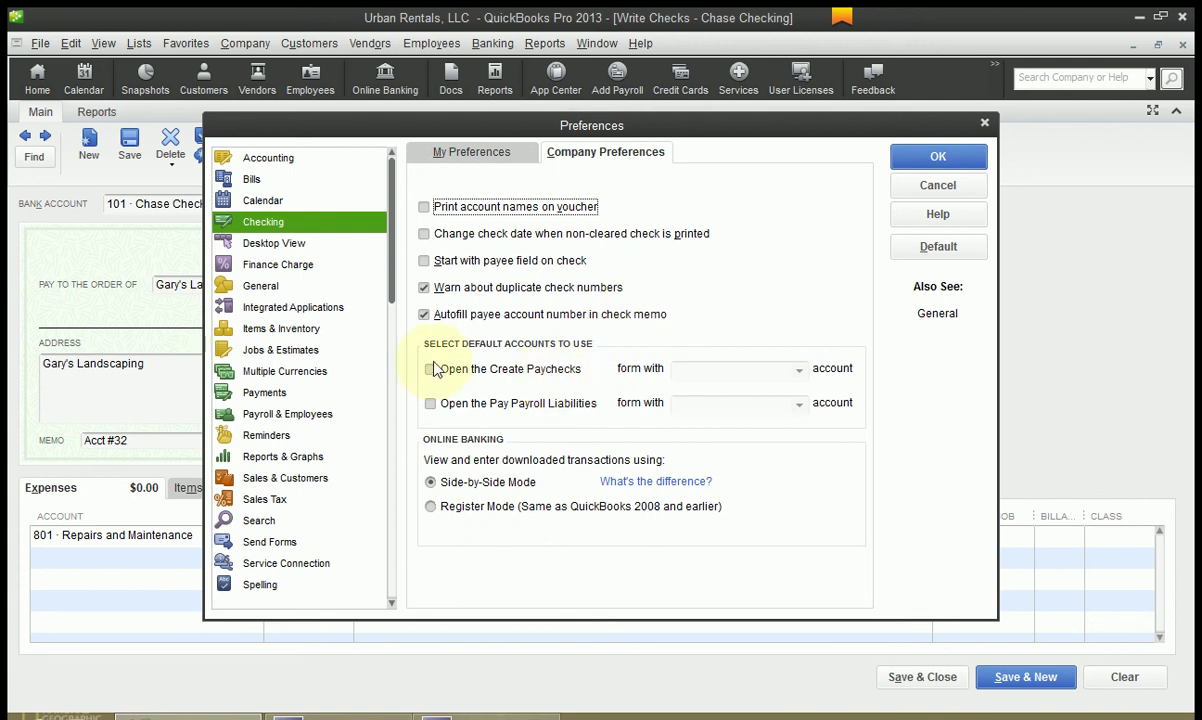
left_click(462, 152)
left_click(590, 155)
Set the Create Paychecks and Pay Payroll Liabilities forms to open with the 101 · Chase Checking account
left_click(430, 369)
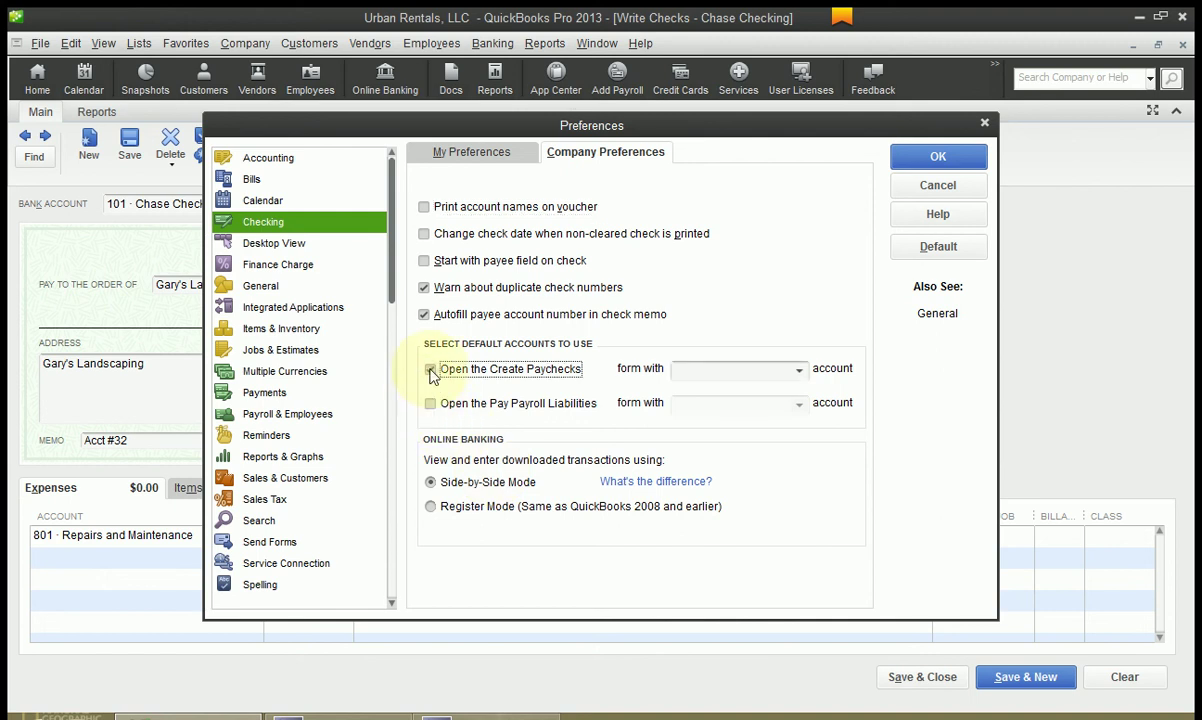
left_click(799, 370)
left_click(797, 440)
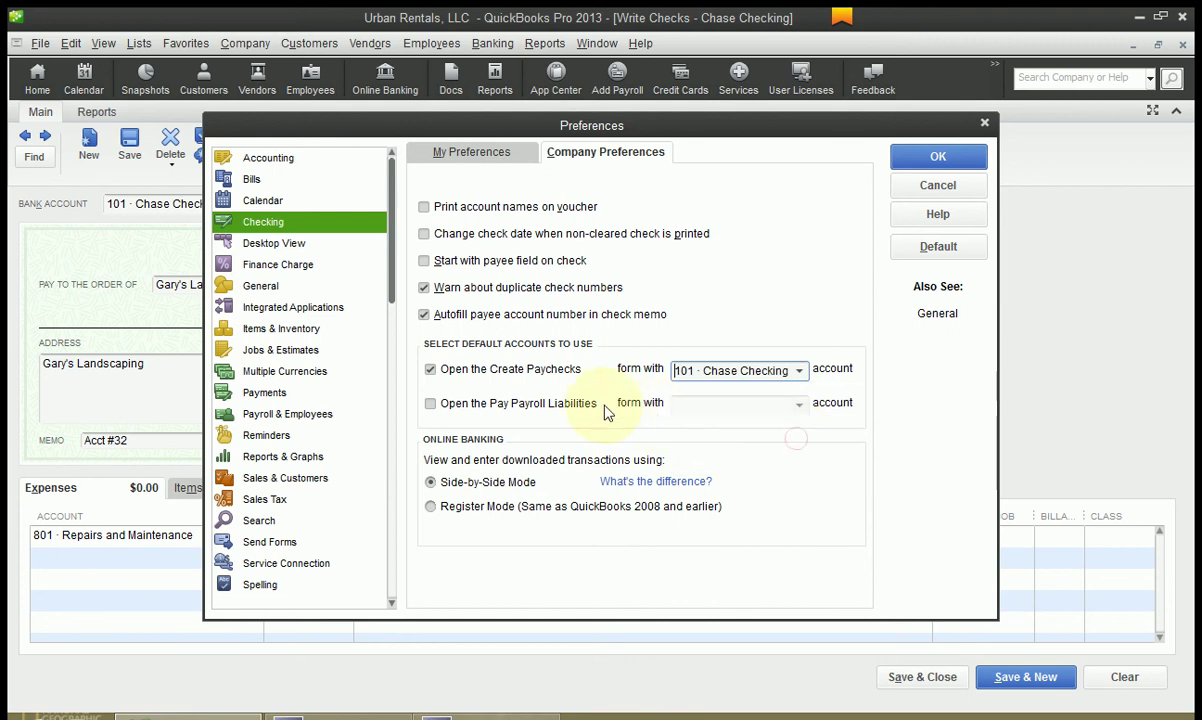
left_click(706, 376)
left_click(432, 412)
left_click(430, 404)
left_click(799, 404)
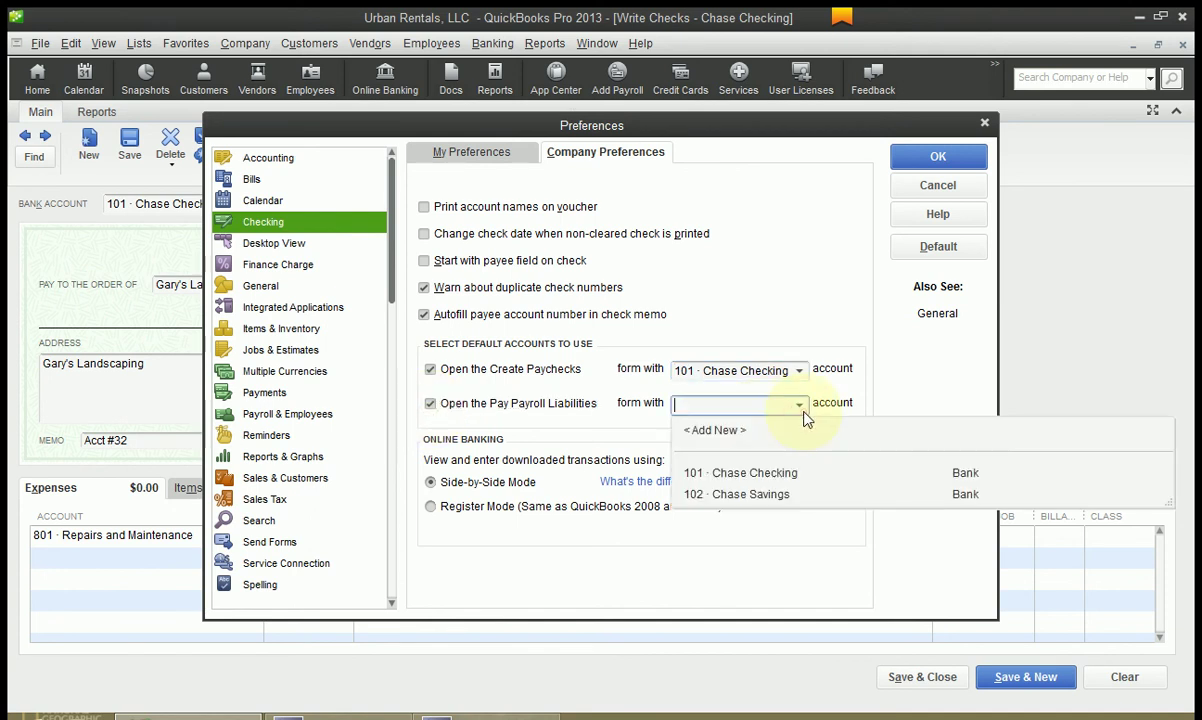
left_click(785, 476)
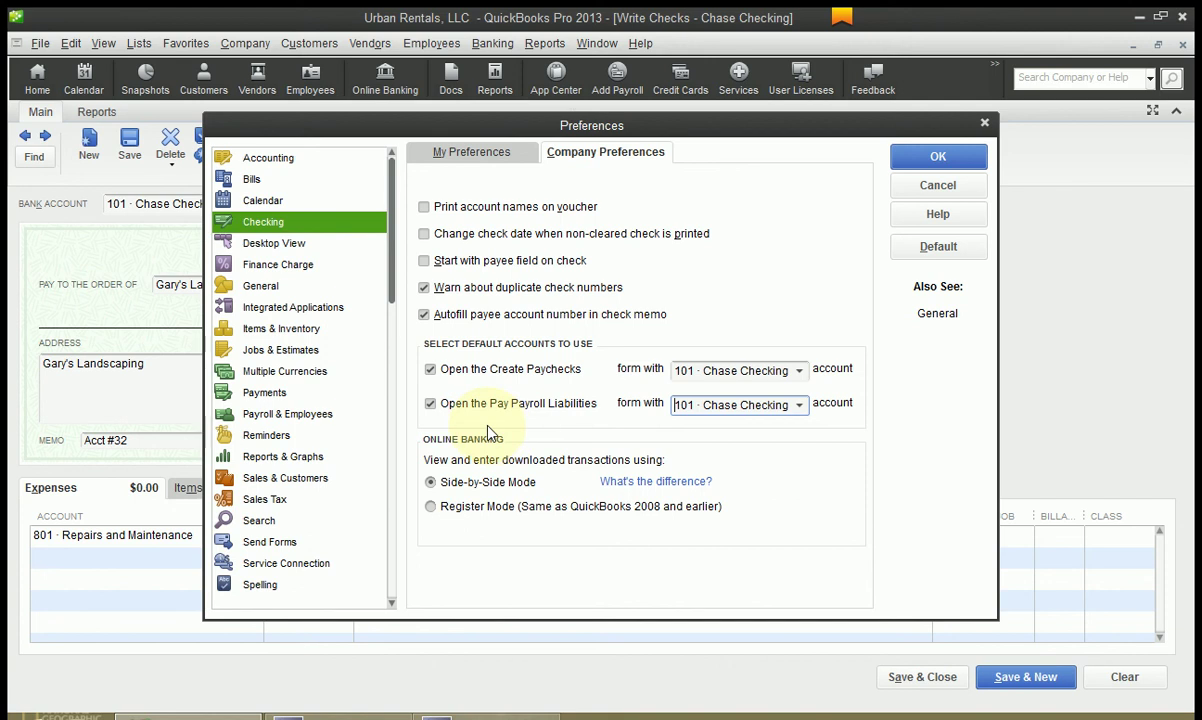
Turn off the default accounts for Create Paychecks and Pay Payroll Liabilities, and save the changes while switching to Accounting preferences
left_click(431, 405)
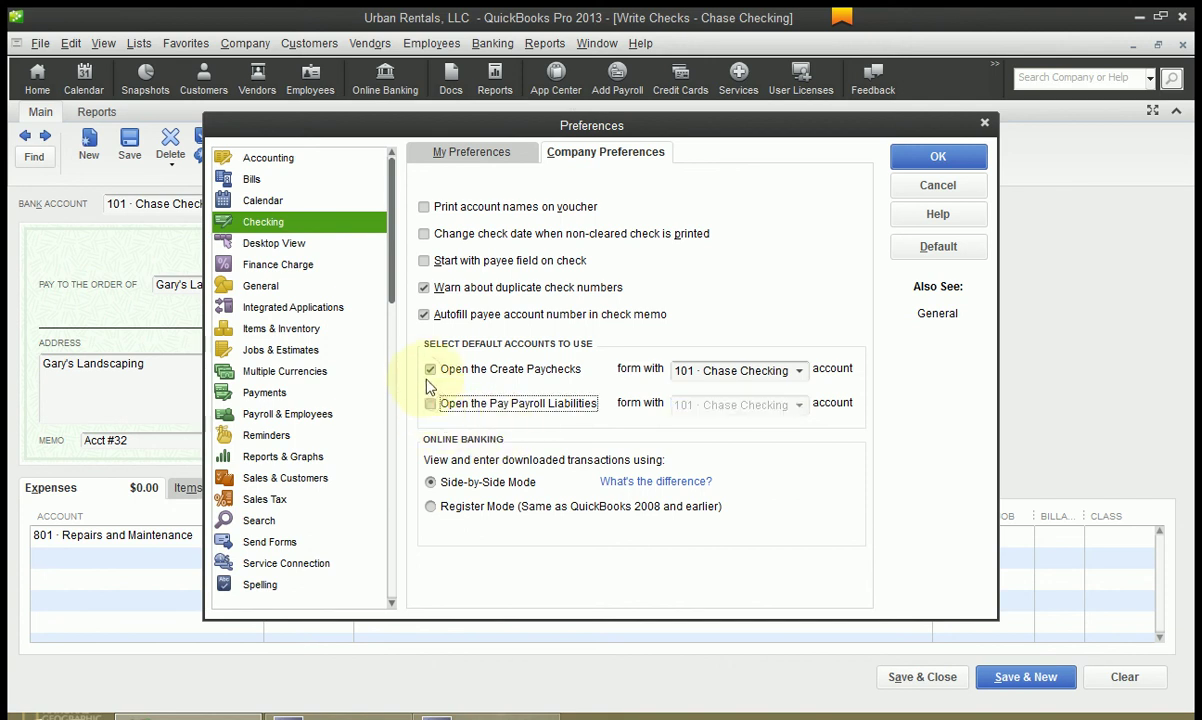
left_click(430, 370)
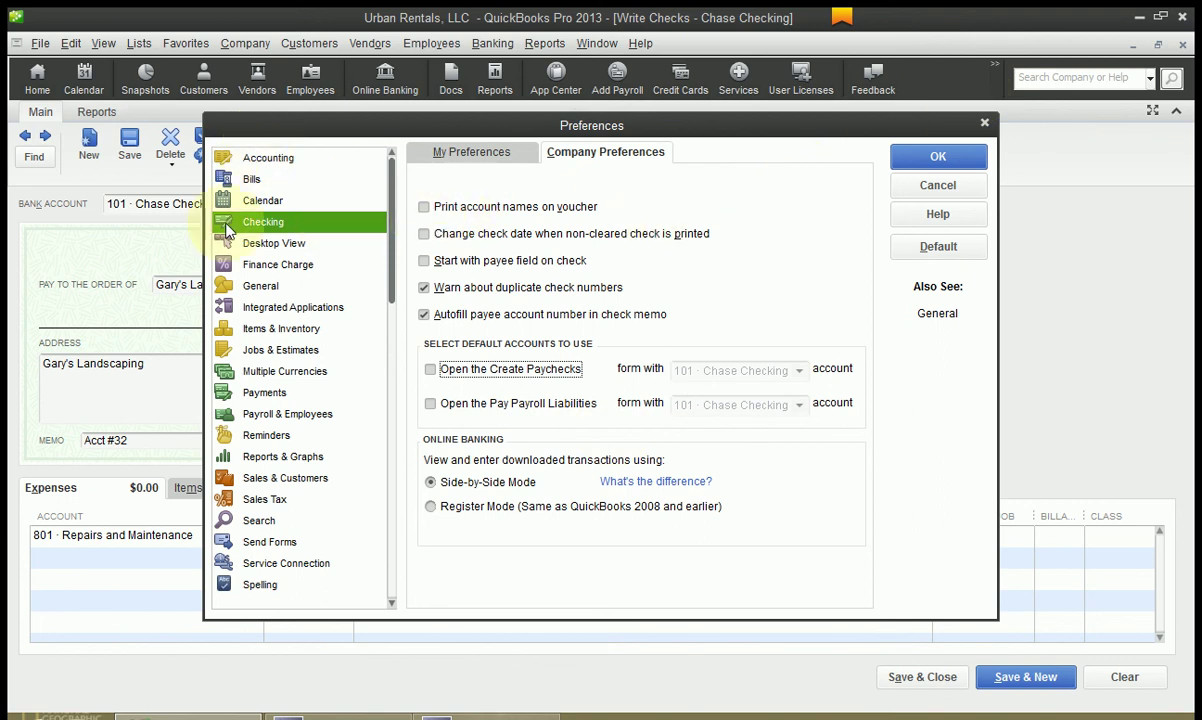
left_click(268, 160)
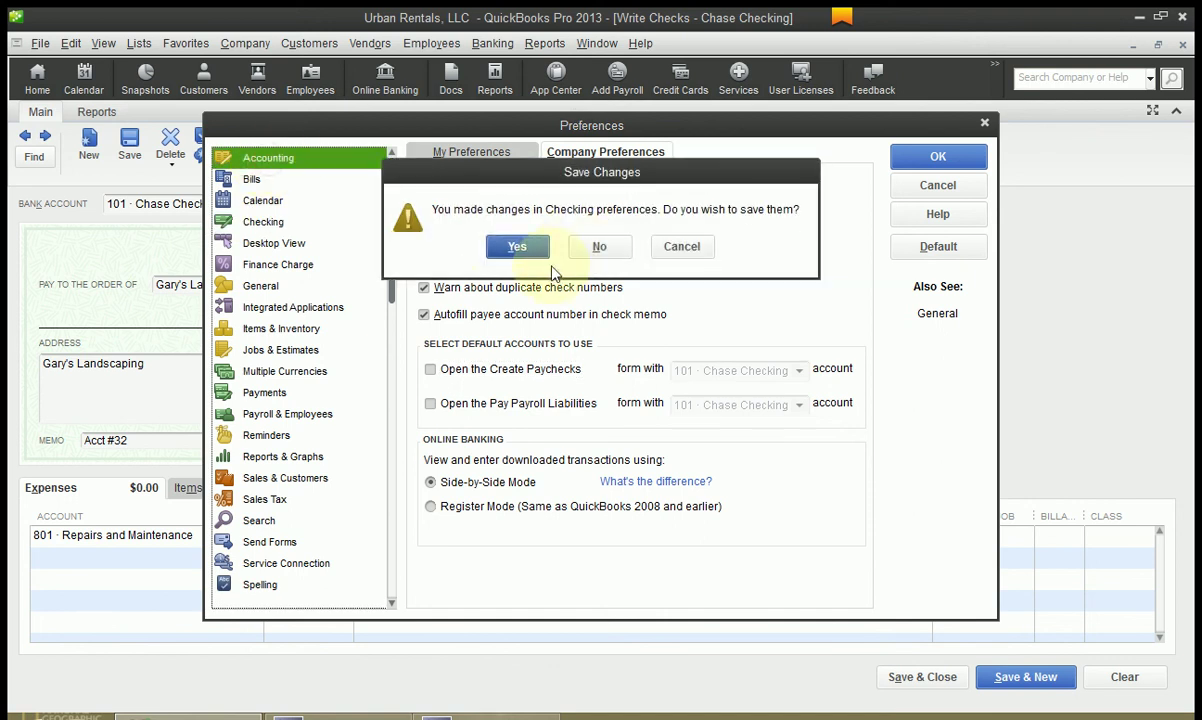
left_click(517, 247)
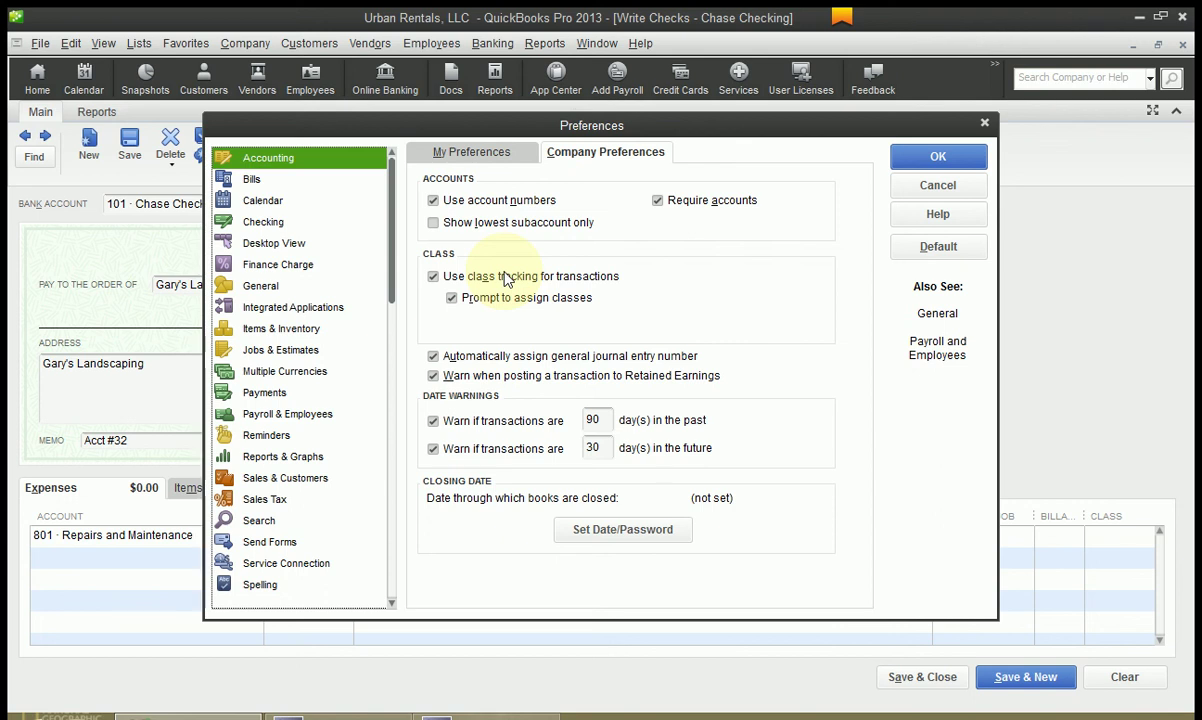
Try turning off the prompt to assign classes and class tracking in the company Accounting preferences, and switch both back on
left_click(455, 302)
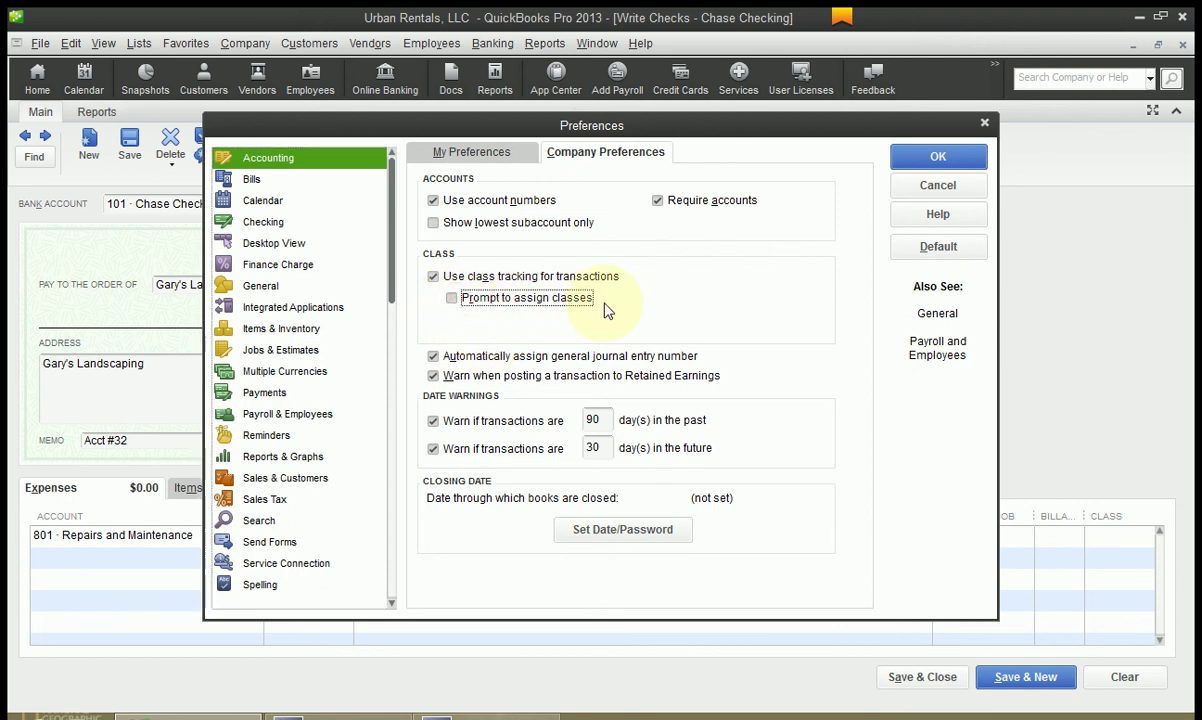
left_click(433, 277)
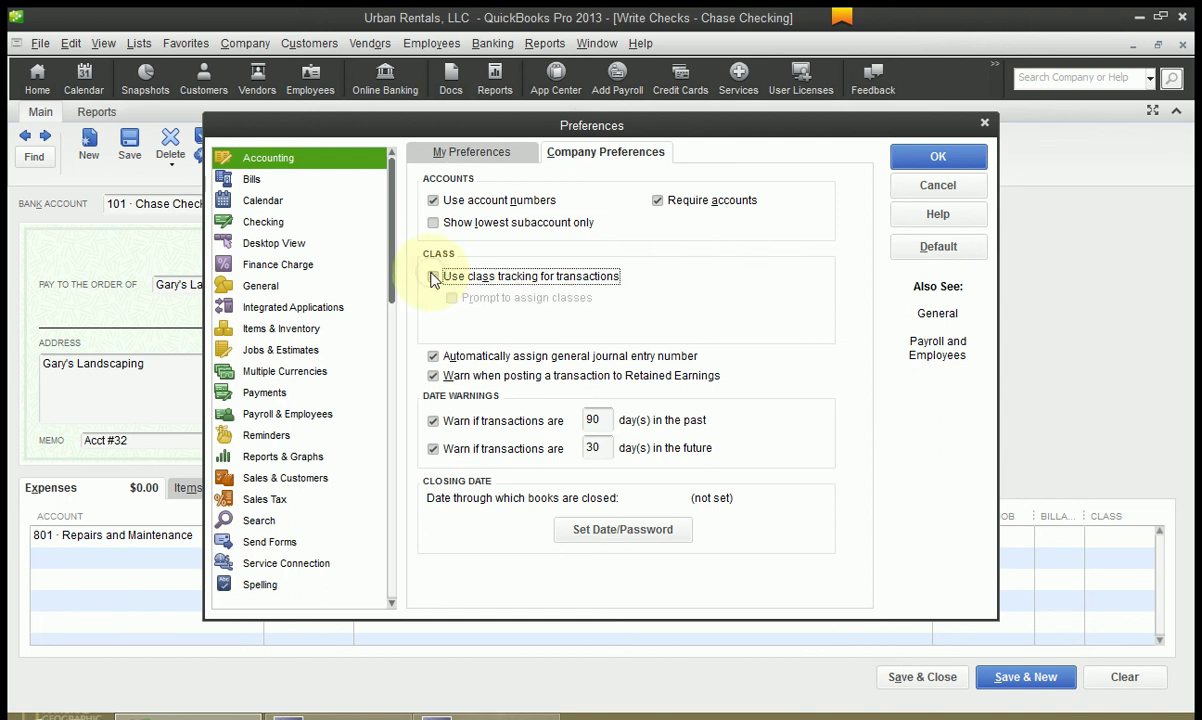
left_click(440, 279)
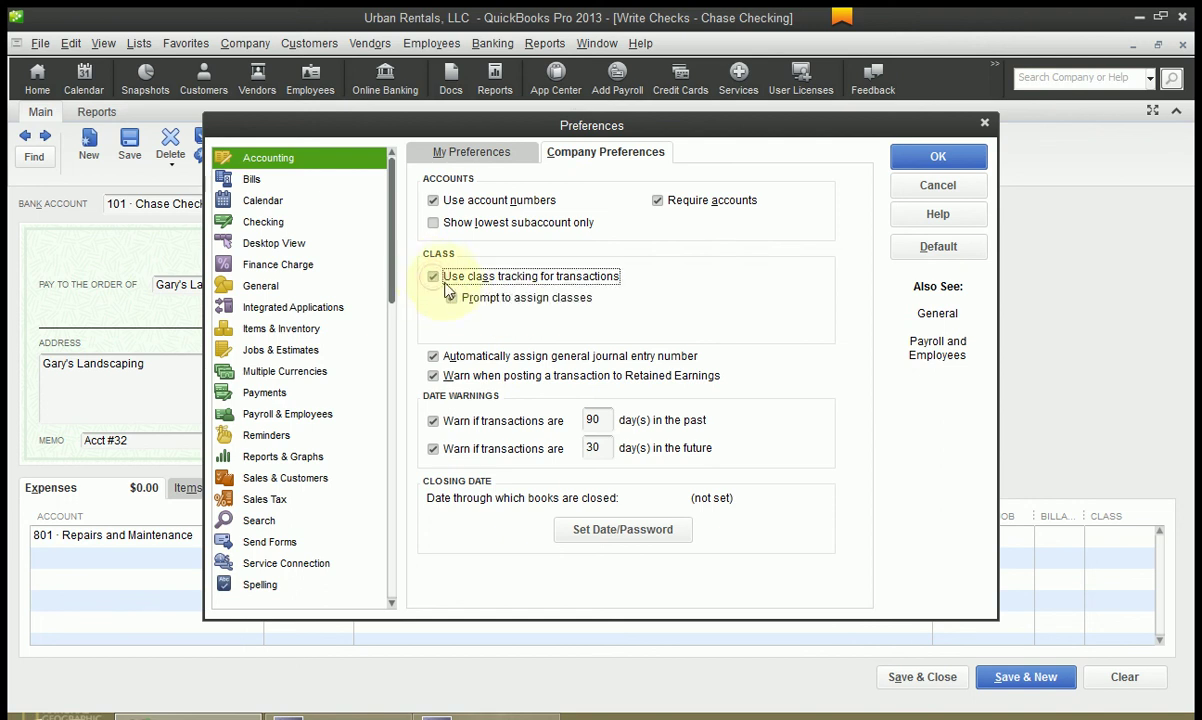
left_click(440, 279)
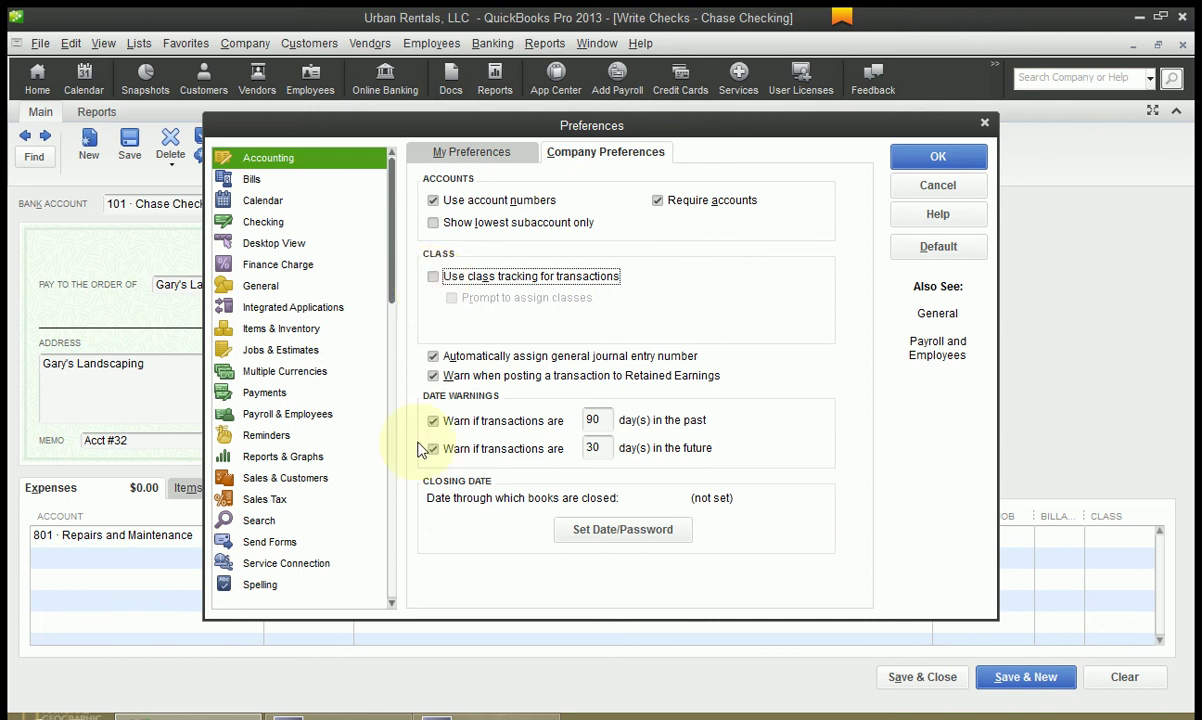
left_click(433, 277)
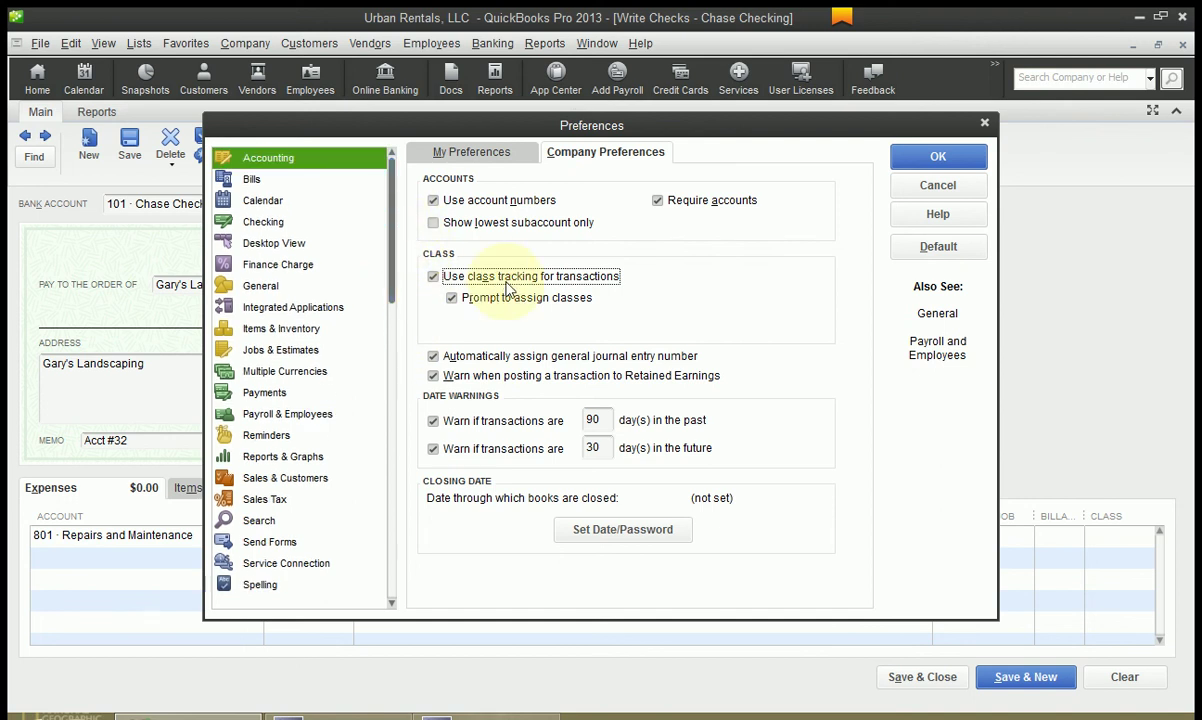
Save and close the preferences, and close the Gary's Landscaping check without recording it
left_click(905, 156)
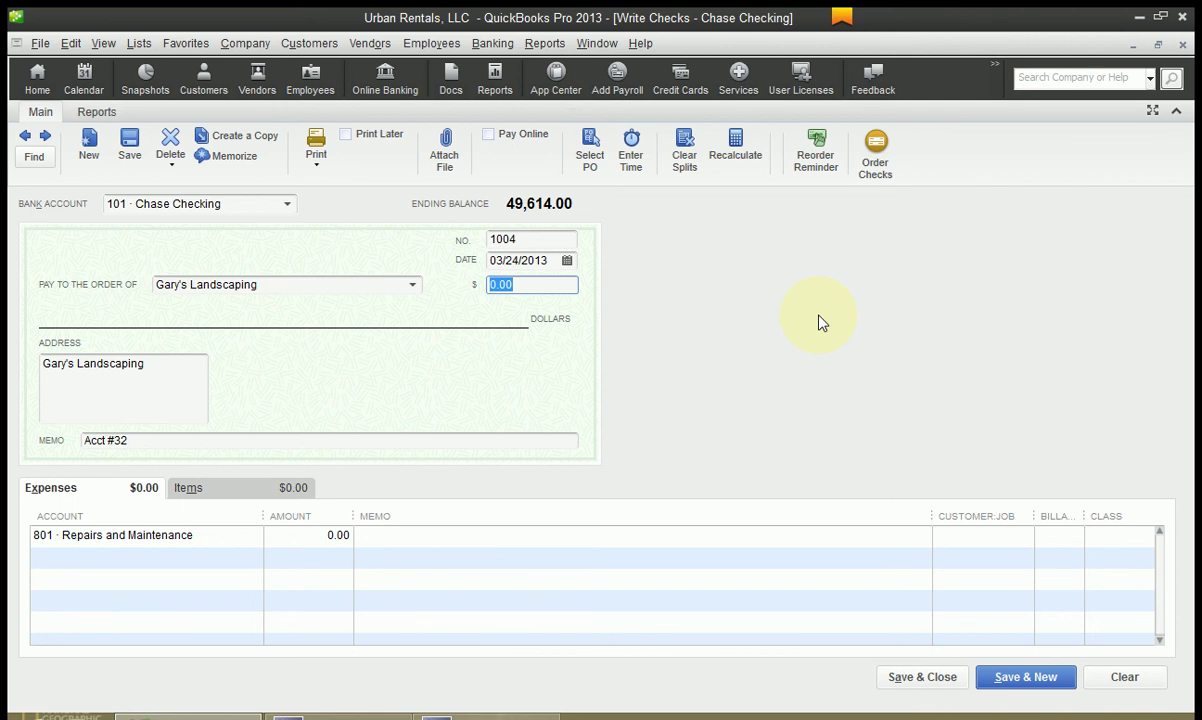
key("Escape")
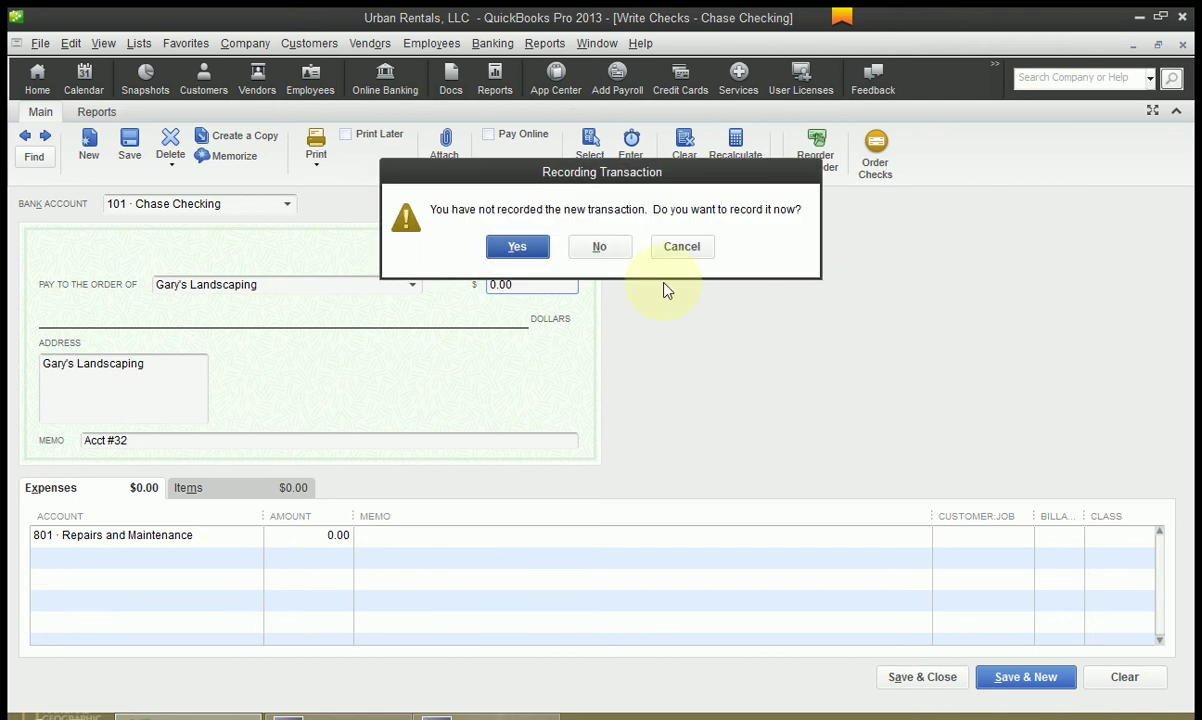
left_click(600, 248)
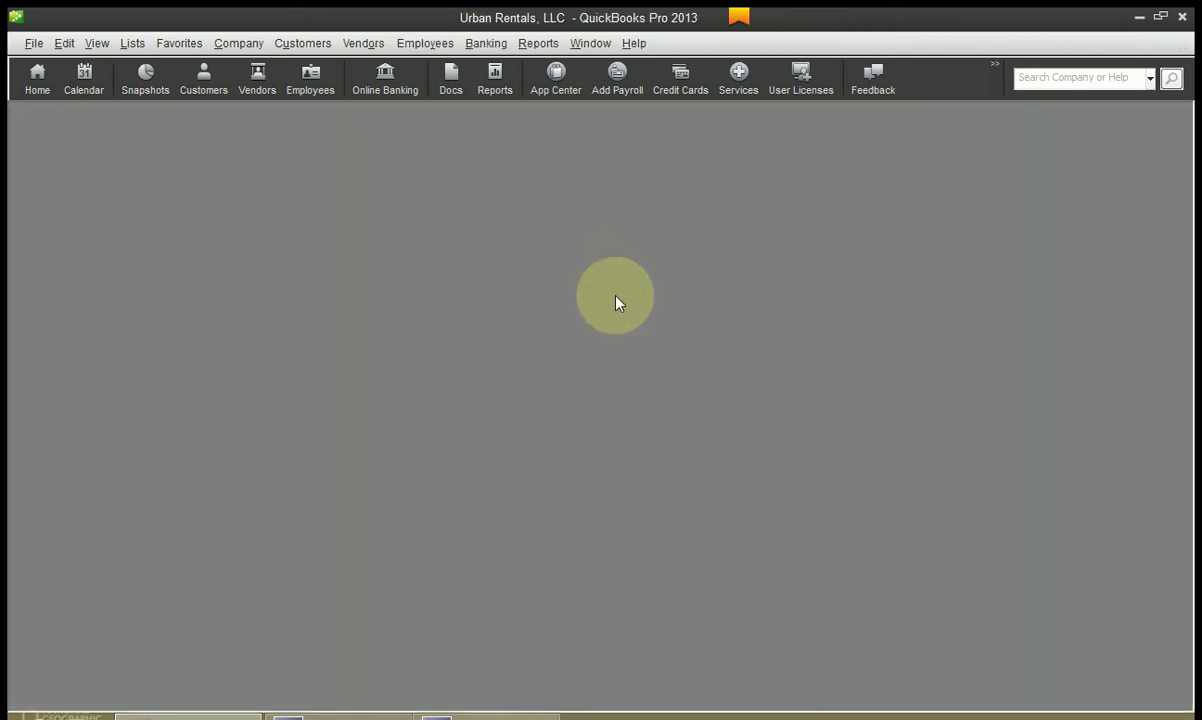